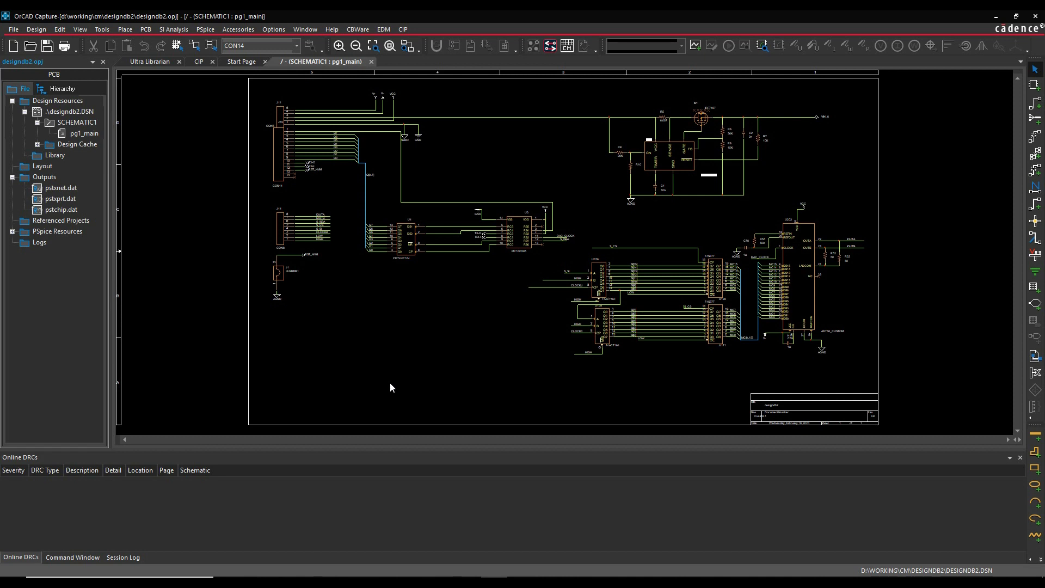
Inspect the properties of the green net left of the page centre with the Allegro PCB Designer filter, then close the property editor.
{"action": "double_click", "coordinate": [439, 205]}
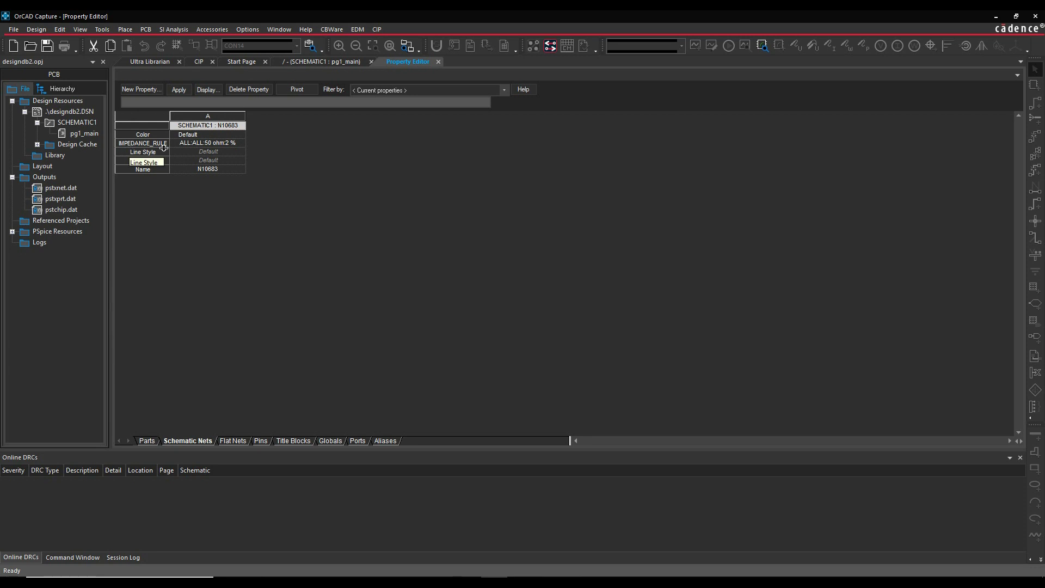
{"action": "left_click", "coordinate": [505, 91]}
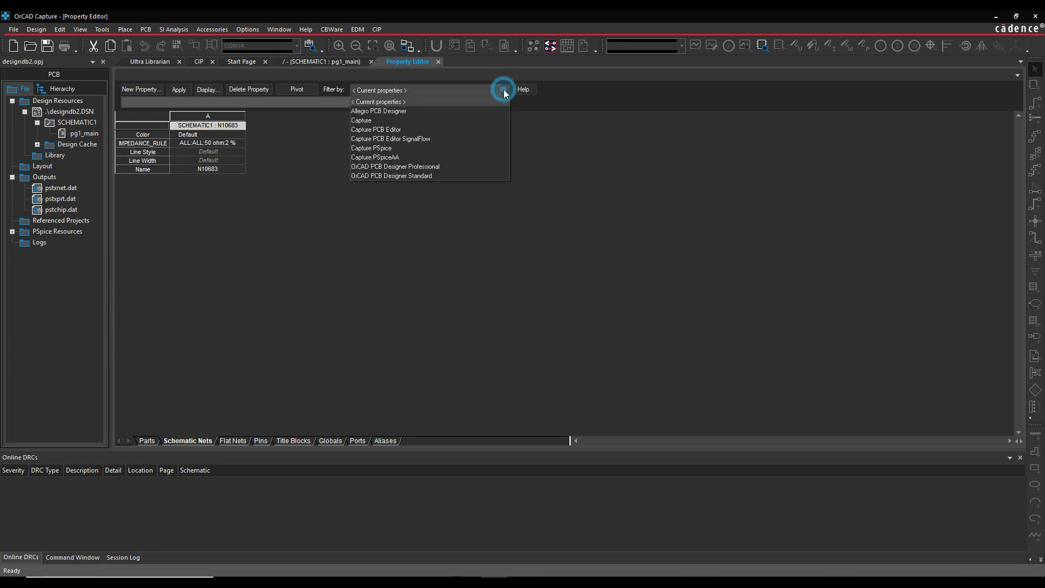
{"action": "left_click", "coordinate": [417, 110]}
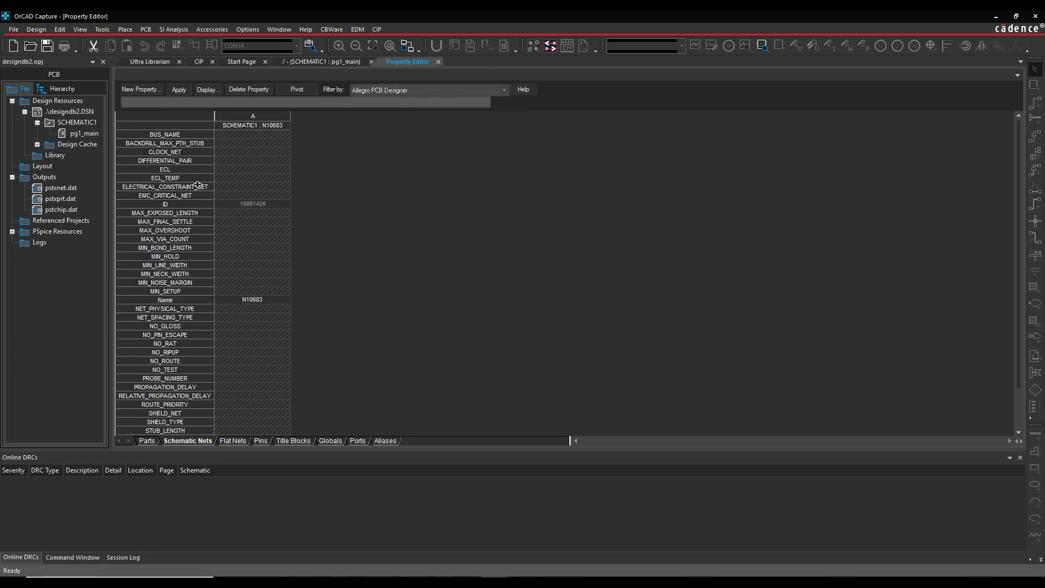
{"action": "scroll", "coordinate": [245, 354], "scroll_direction": "down", "scroll_amount": 2}
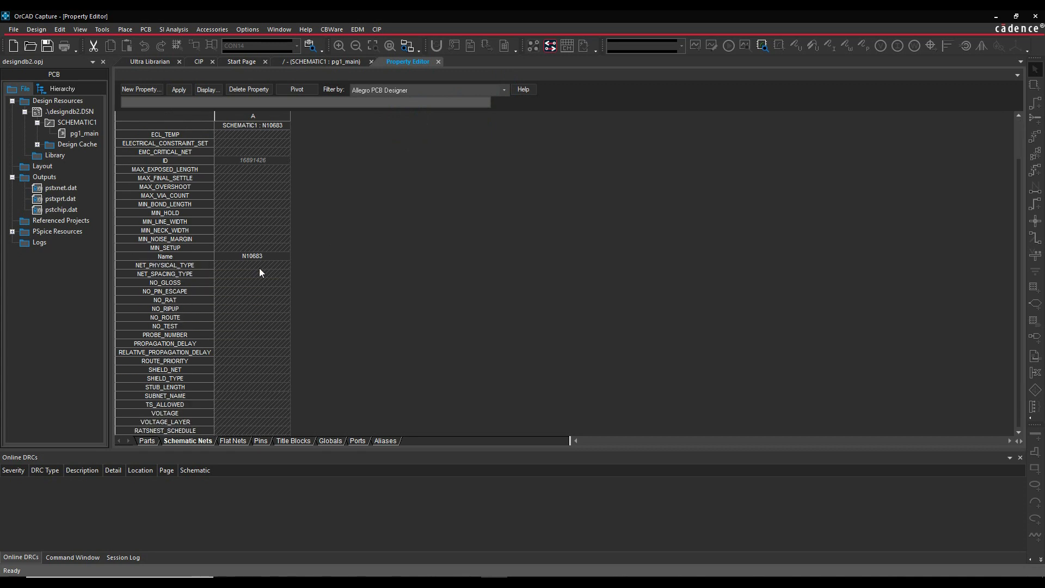
{"action": "left_click", "coordinate": [439, 62]}
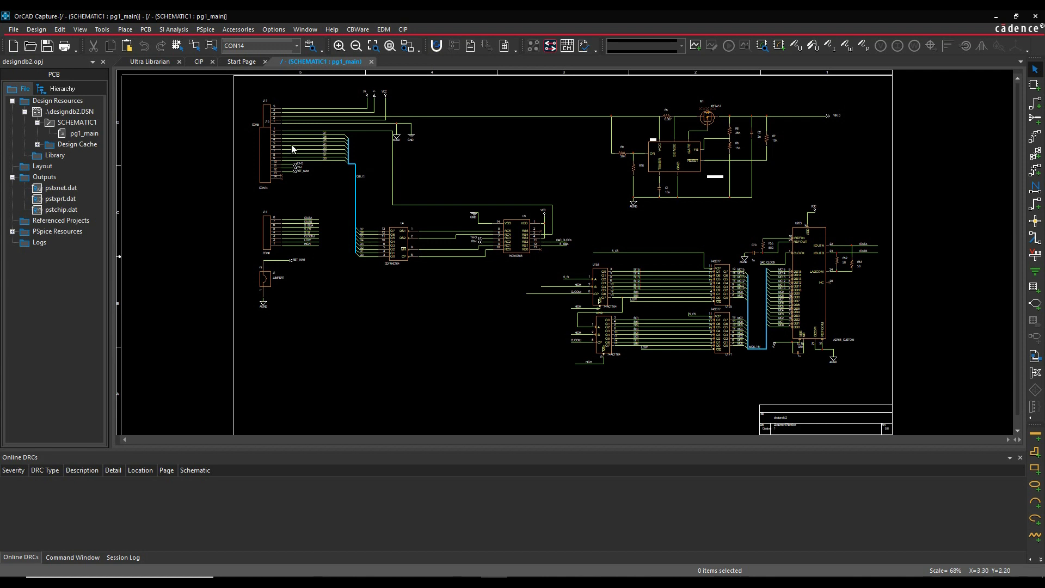
Examine the current properties of all schematic nets in designdb2.DSN, including the differential pair and line width values on the SI nets.
{"action": "left_click", "coordinate": [78, 115]}
{"action": "right_click", "coordinate": [78, 116]}
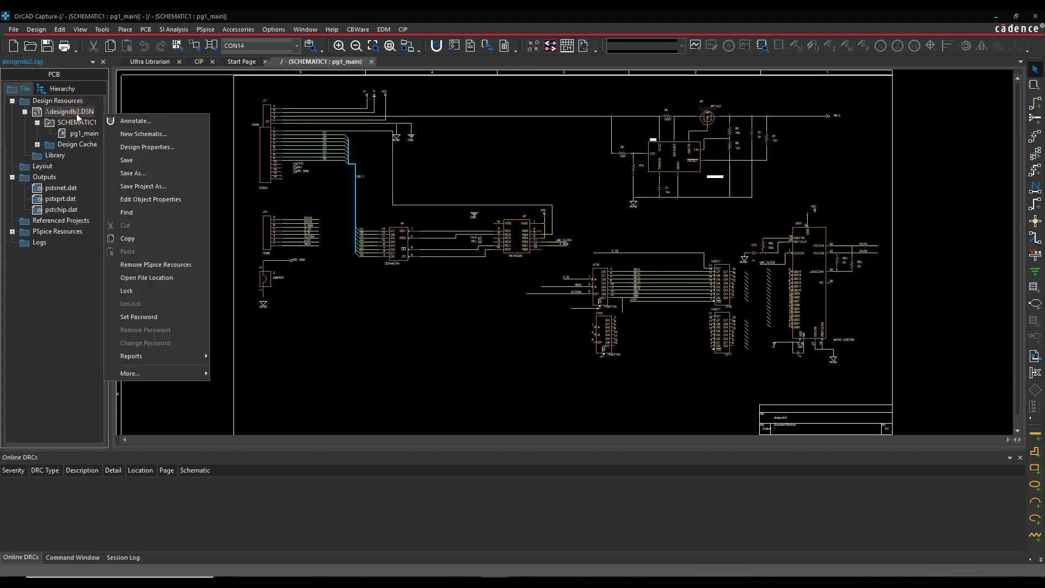
{"action": "left_click", "coordinate": [167, 198]}
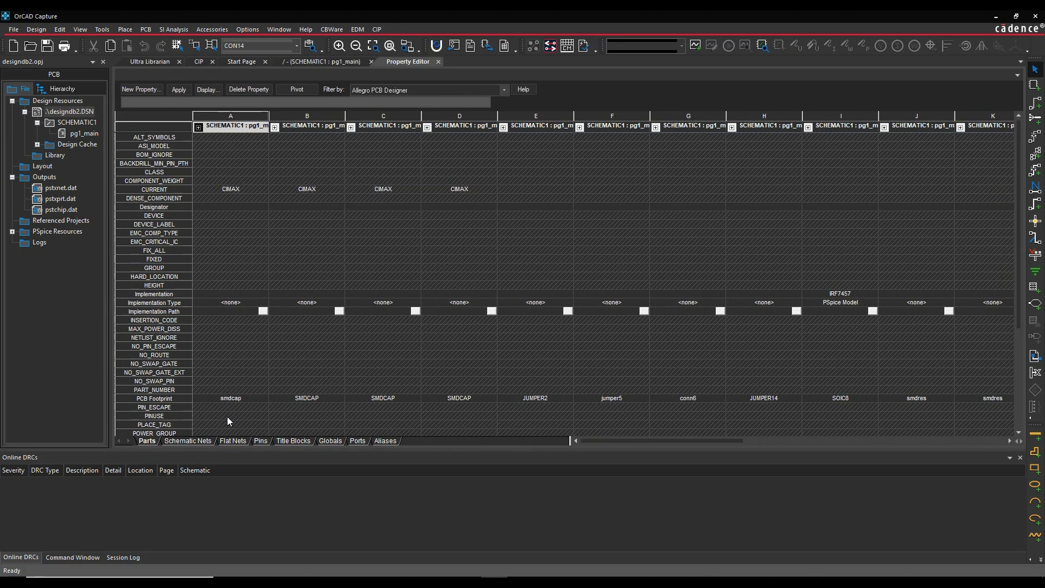
{"action": "left_click", "coordinate": [186, 441]}
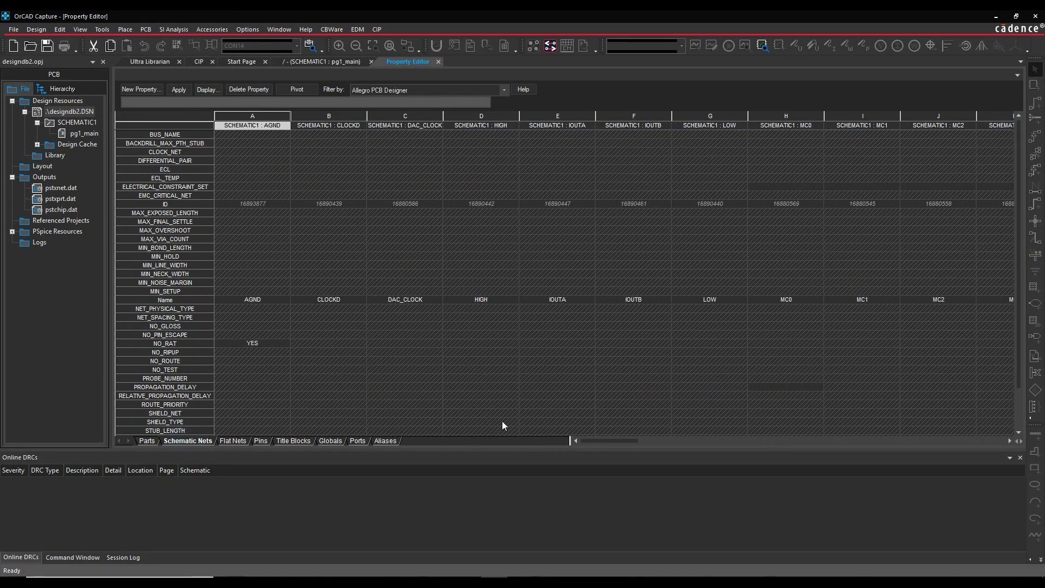
{"action": "left_click", "coordinate": [196, 441]}
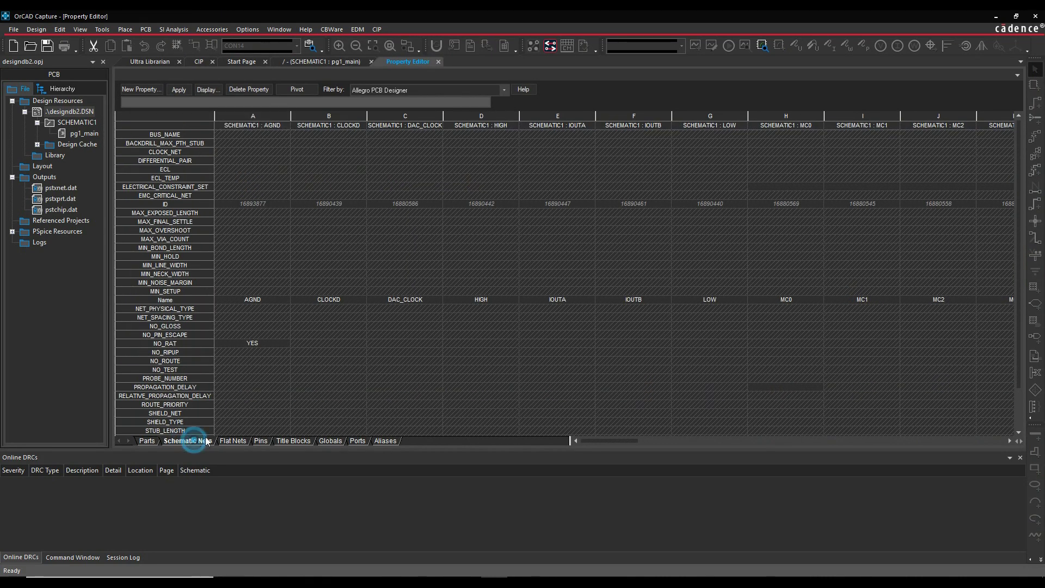
{"action": "left_click", "coordinate": [423, 89]}
{"action": "left_click", "coordinate": [405, 99]}
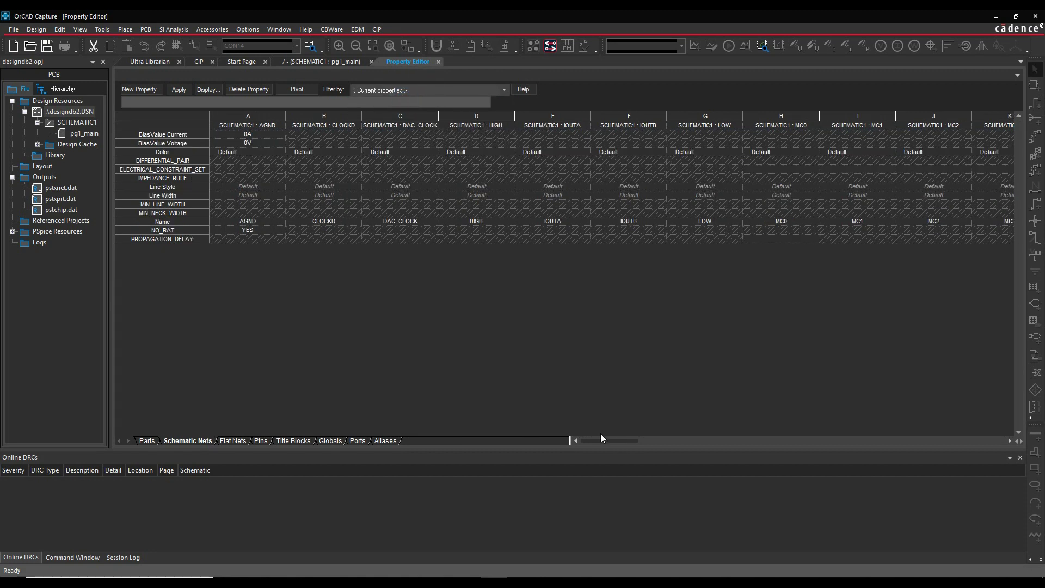
{"action": "left_click_drag", "start_coordinate": [596, 439], "coordinate": [932, 444]}
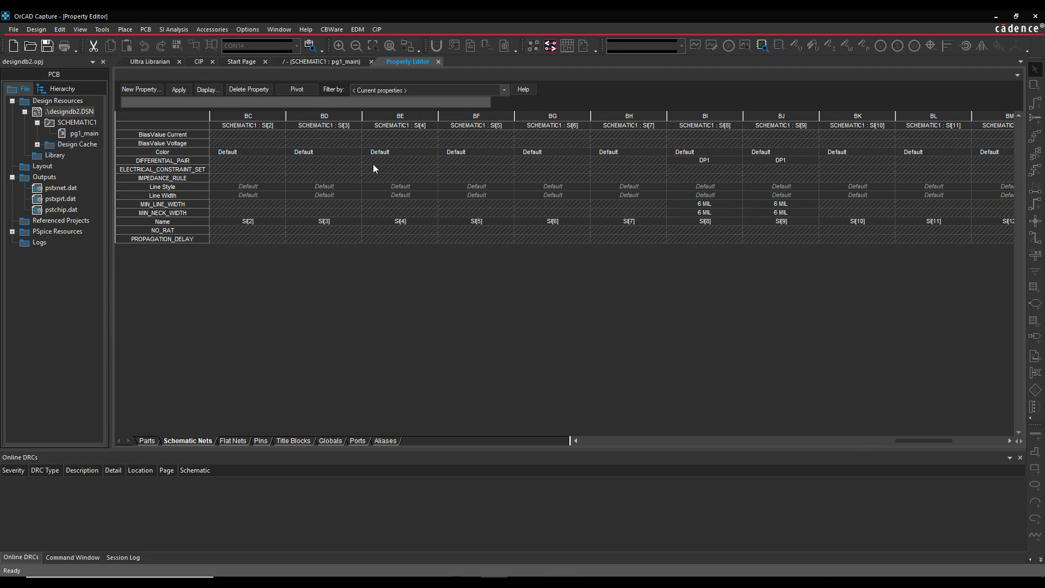
{"action": "left_click", "coordinate": [438, 62]}
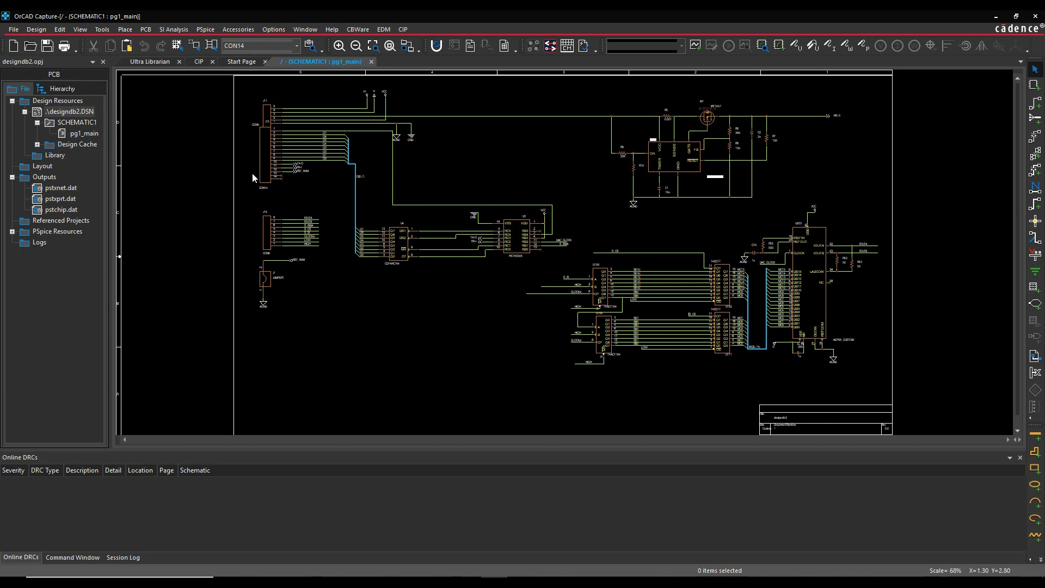
Enable Constraint Manager for designdb2.DSN and migrate constraints from the schematic design with the units set to Millimeters.
{"action": "left_click", "coordinate": [66, 113]}
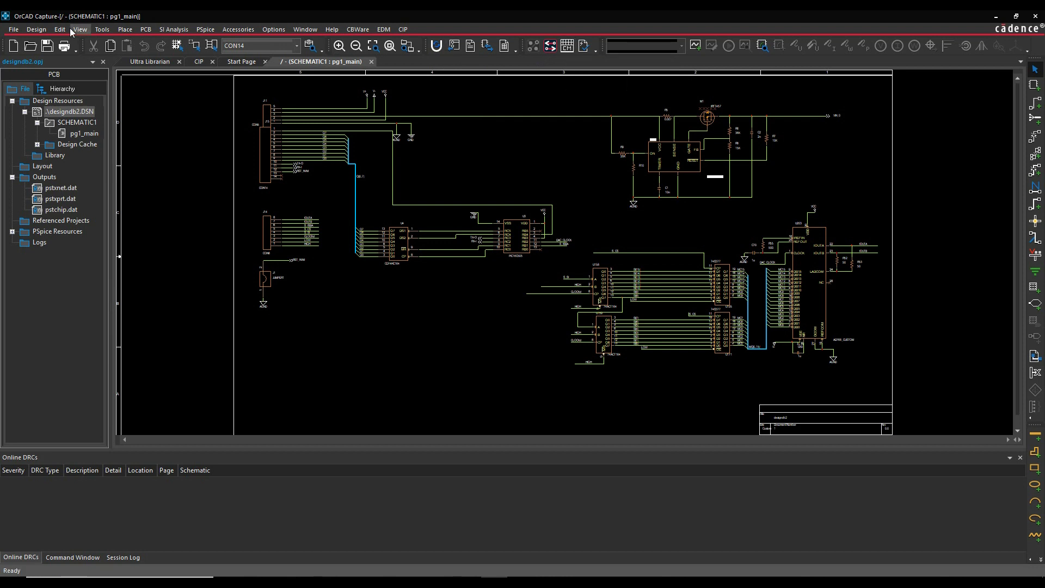
{"action": "left_click", "coordinate": [146, 30]}
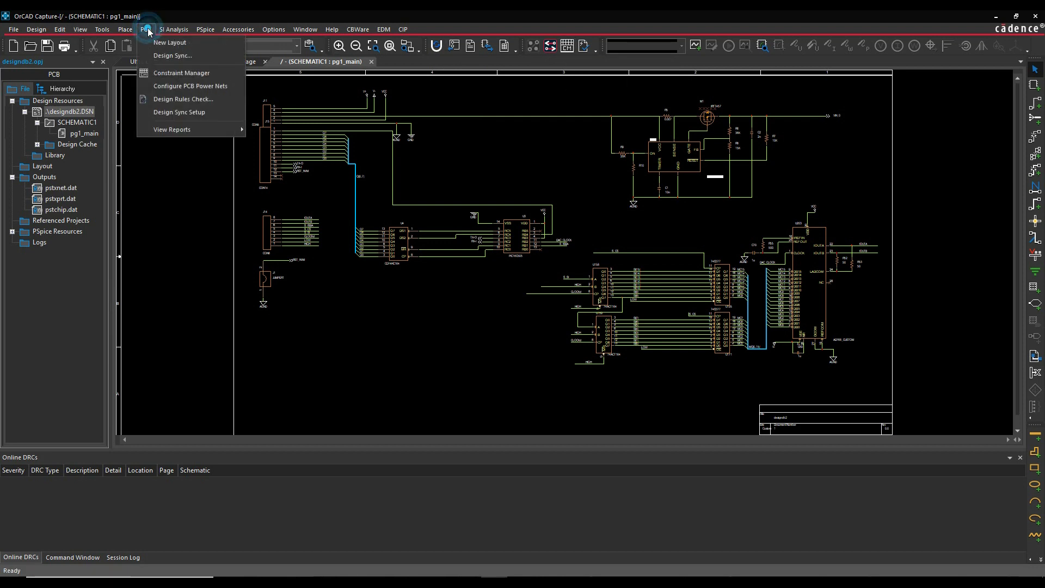
{"action": "left_click", "coordinate": [181, 74]}
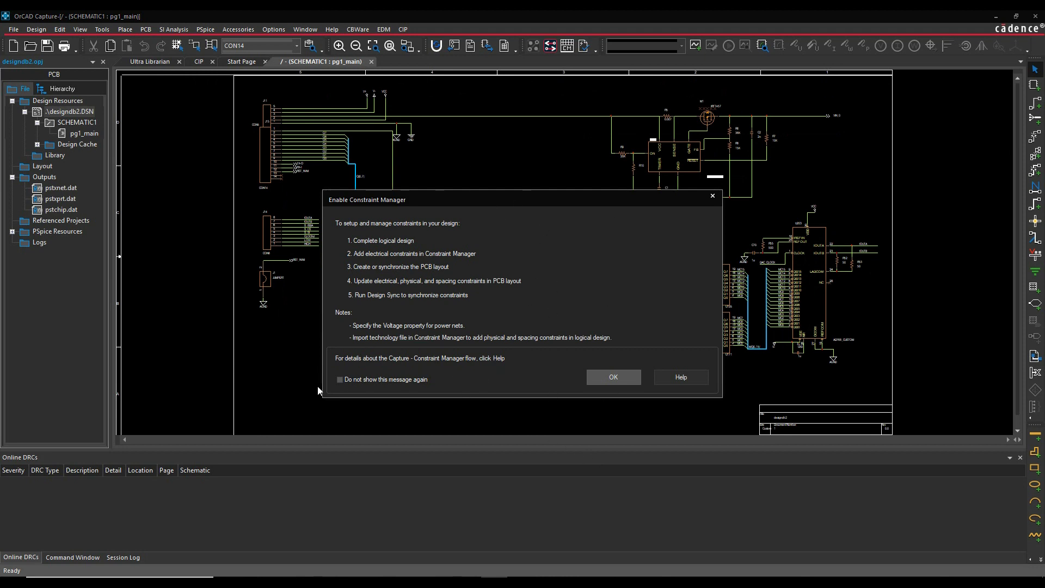
{"action": "left_click", "coordinate": [606, 378]}
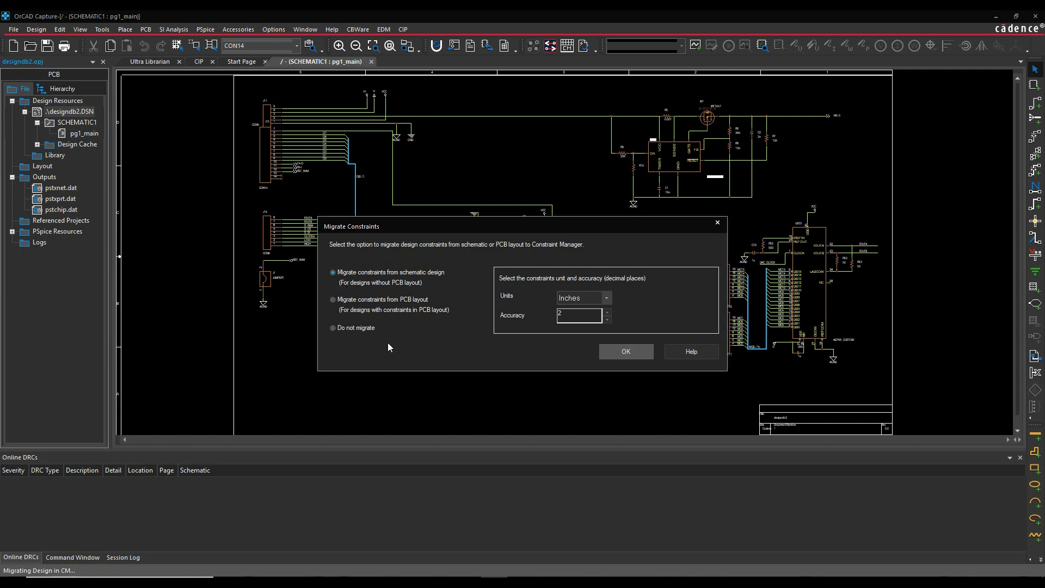
{"action": "left_click", "coordinate": [610, 300]}
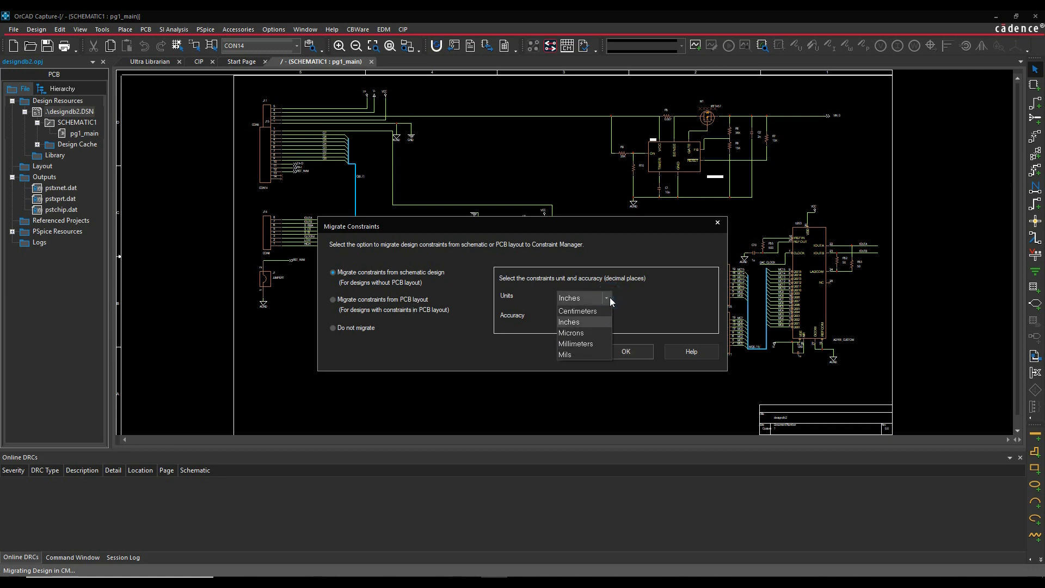
{"action": "left_click", "coordinate": [578, 343]}
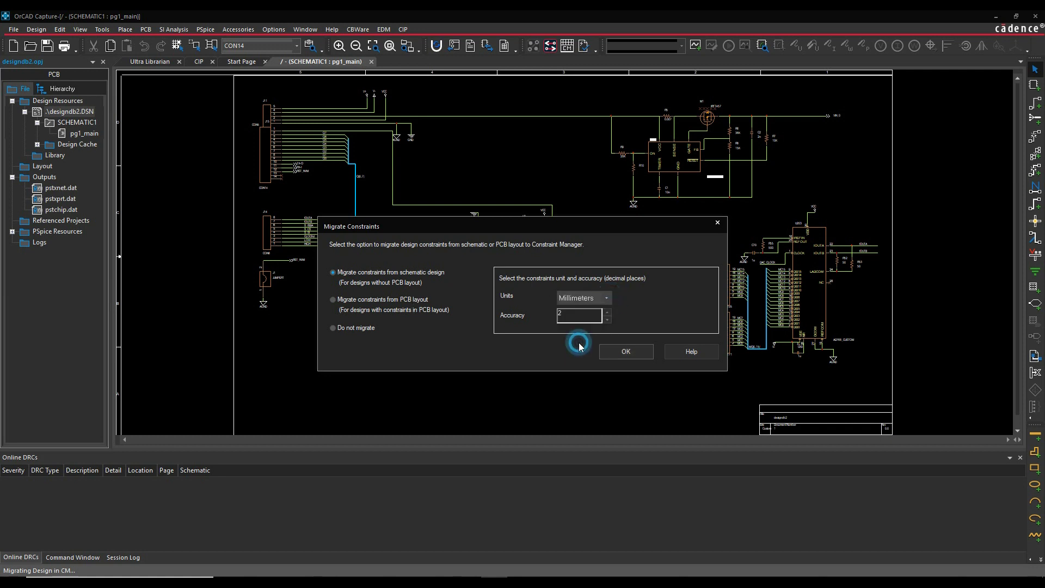
{"action": "left_click", "coordinate": [630, 352]}
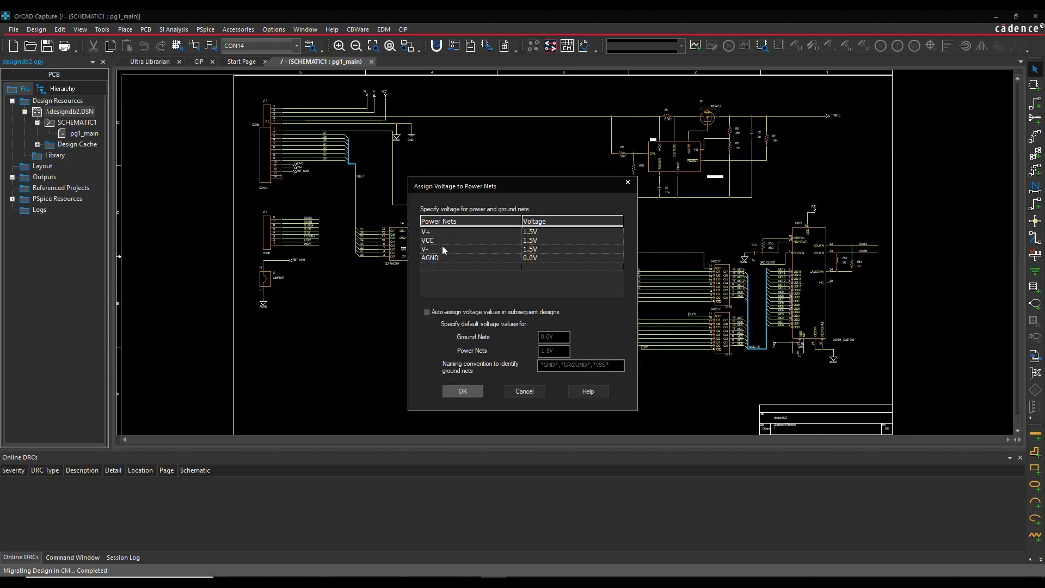
Assign 5V to the V+ power net and -5V to the V- power net.
{"action": "left_click", "coordinate": [543, 232]}
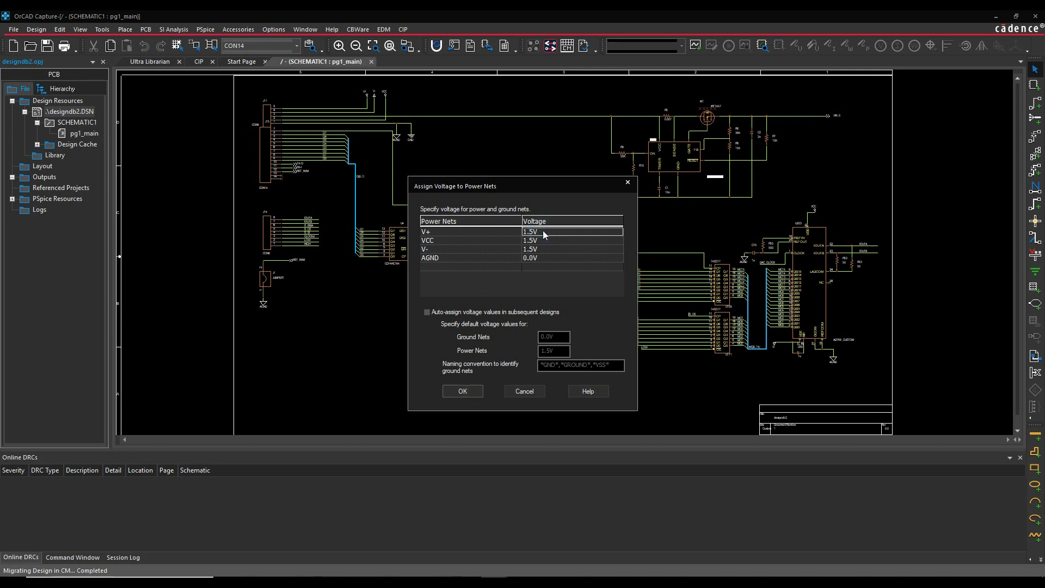
{"action": "left_click", "coordinate": [544, 231]}
{"action": "type", "text": "5V"}
{"action": "left_click", "coordinate": [544, 246]}
{"action": "type", "text": "-5V"}
{"action": "left_click", "coordinate": [462, 390]}
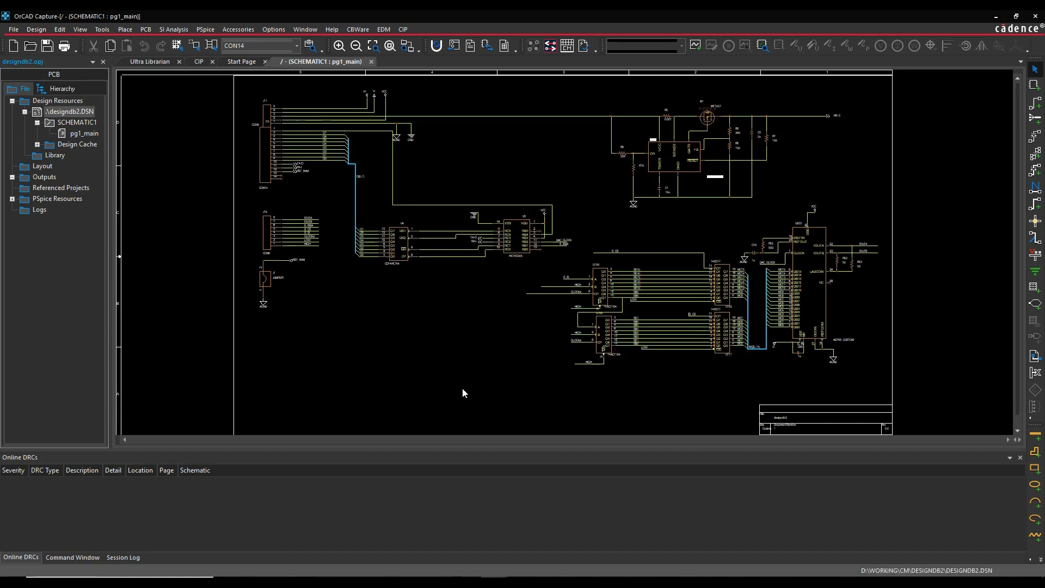
Switch to Constraint Manager and review the electrical net routing worksheets for Min/Max Propagation Delays and Differential Pair.
{"action": "mouse_move", "coordinate": [494, 581]}
{"action": "left_click", "coordinate": [527, 557]}
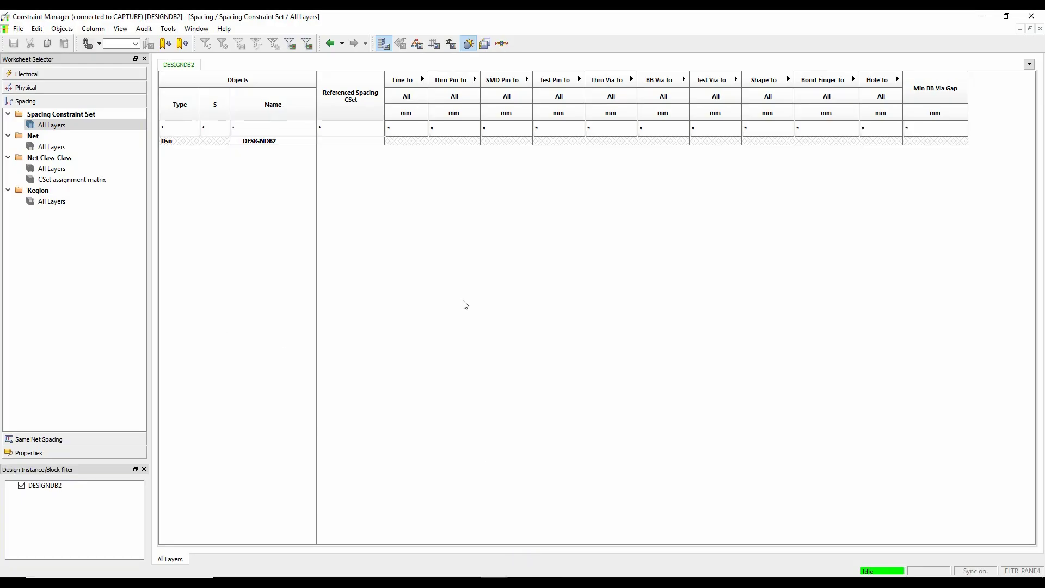
{"action": "left_click", "coordinate": [42, 77]}
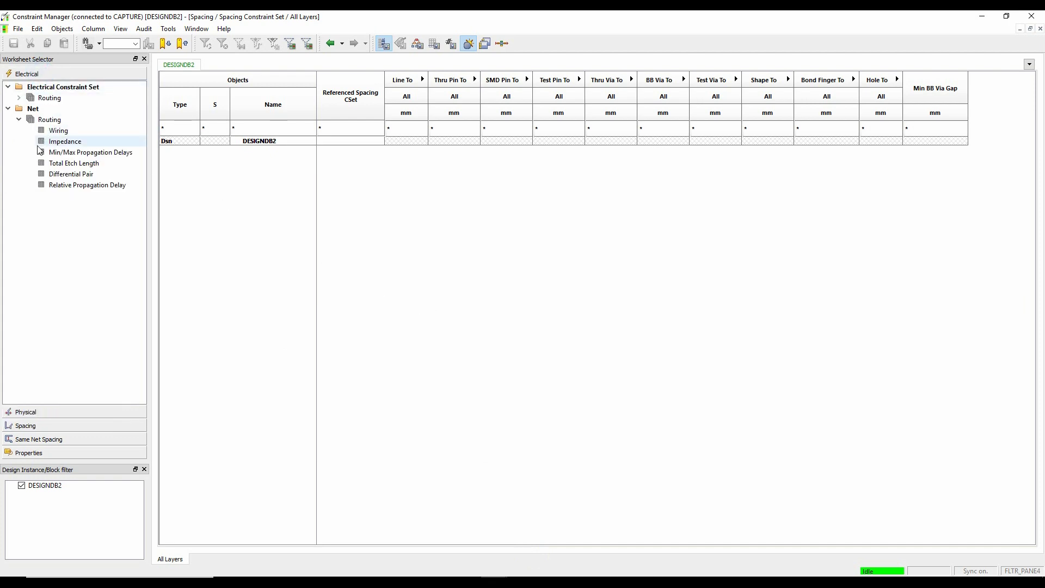
{"action": "left_click", "coordinate": [76, 152]}
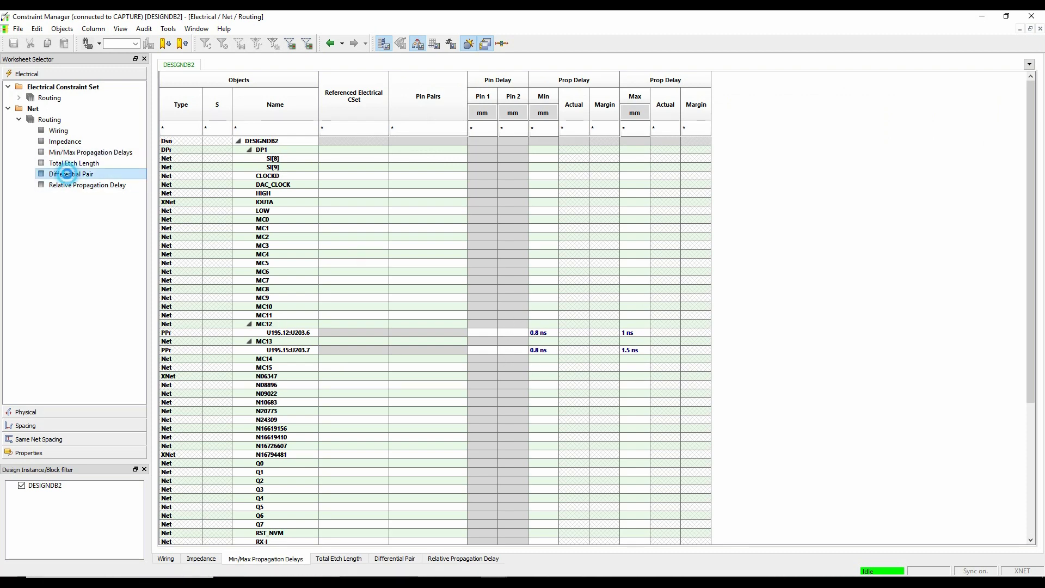
{"action": "left_click", "coordinate": [68, 173]}
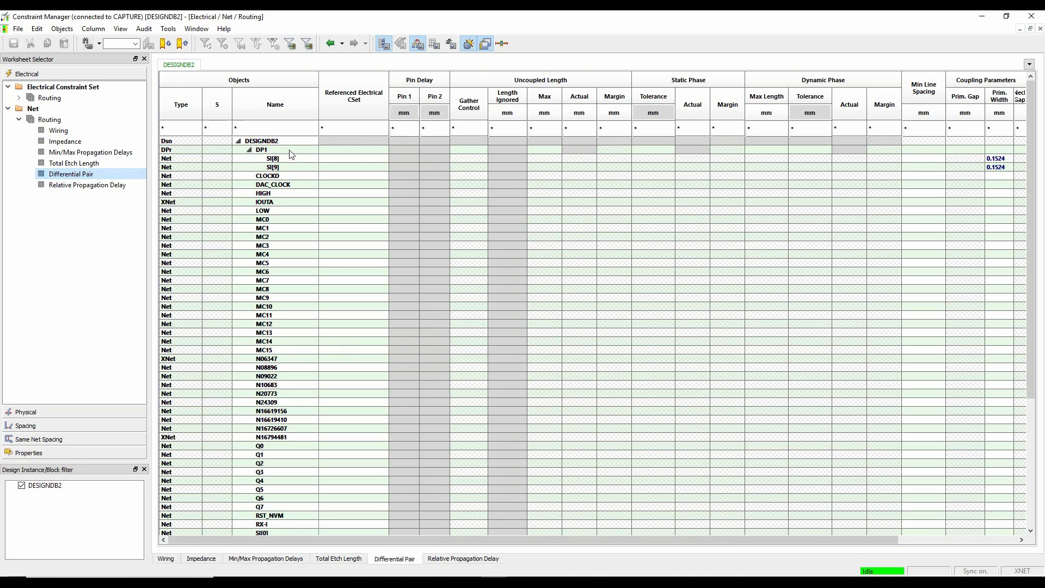
Review the physical constraints across all layers for the nets and for the Physical Constraint Set.
{"action": "left_click", "coordinate": [47, 413]}
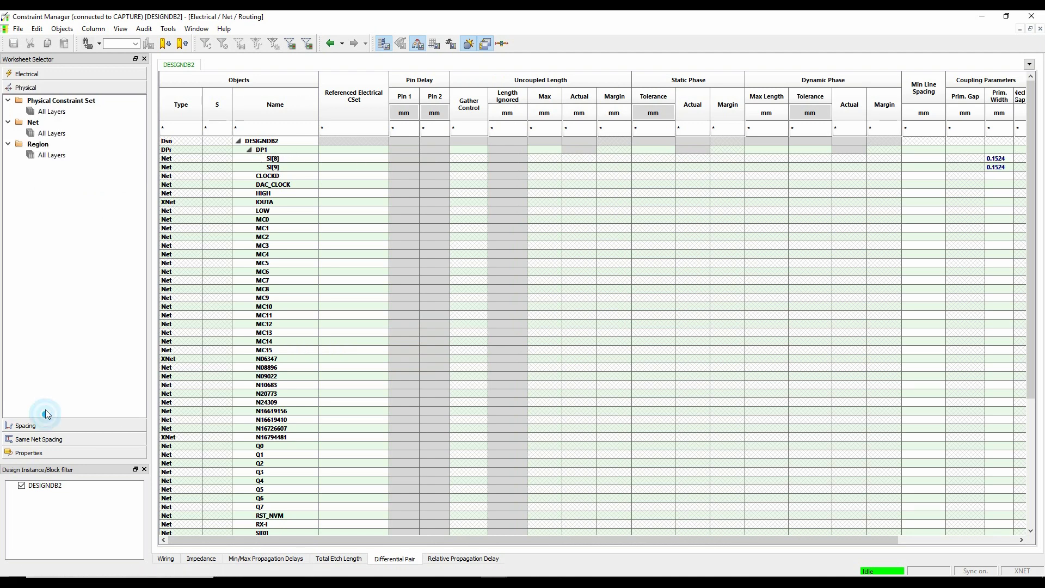
{"action": "left_click", "coordinate": [63, 113]}
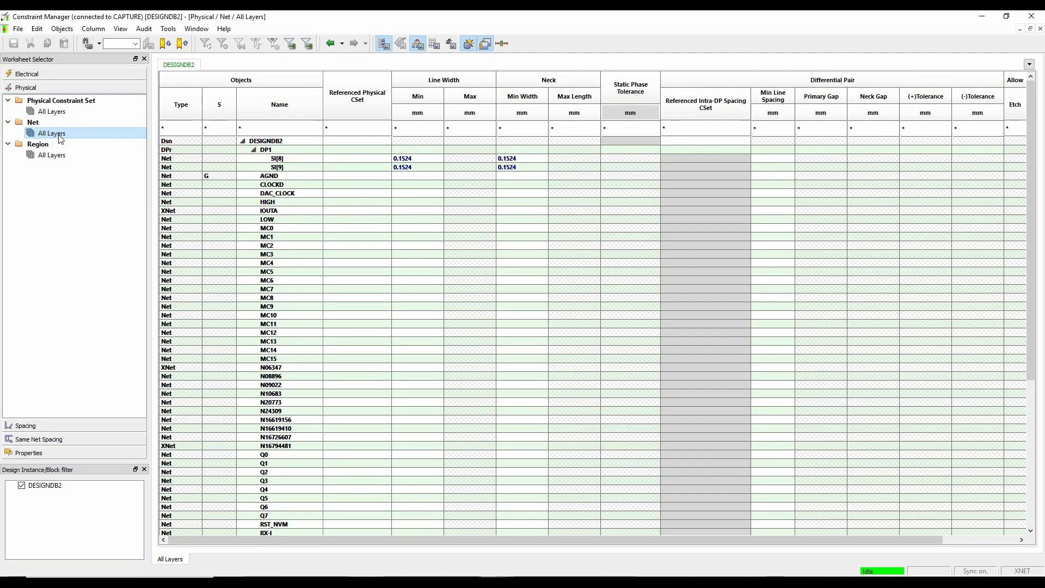
{"action": "left_click", "coordinate": [60, 112]}
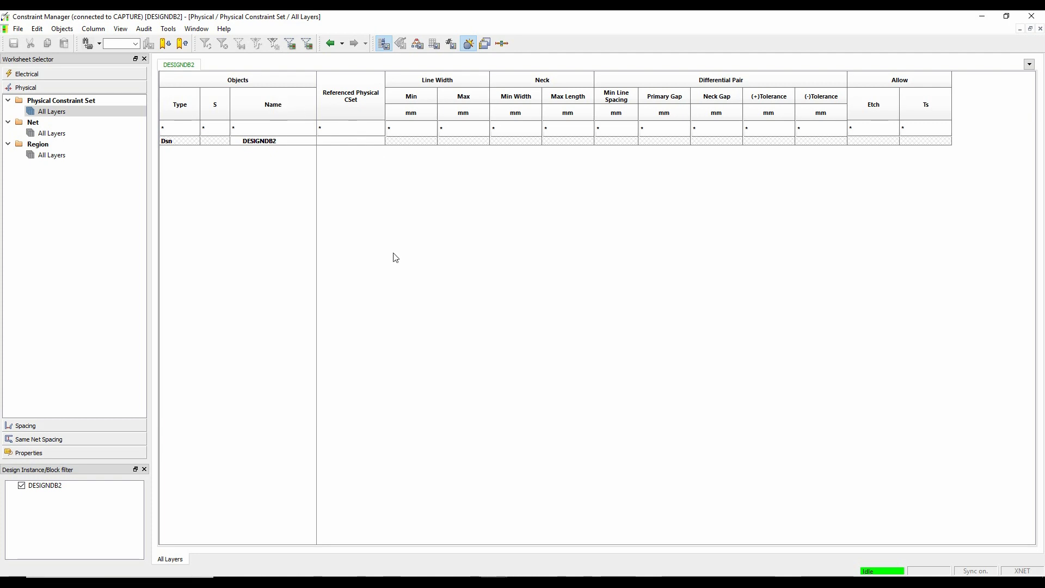
Import the technology file test.tcfx from D:\Working\CM in Replace mode and close the difference report.
{"action": "left_click", "coordinate": [18, 29]}
{"action": "mouse_move", "coordinate": [24, 60]}
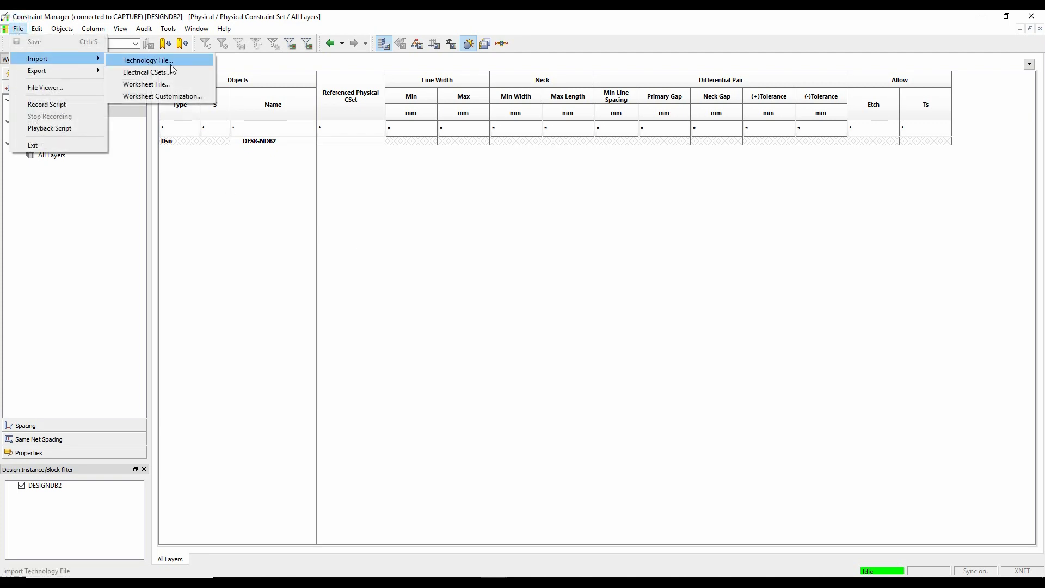
{"action": "left_click", "coordinate": [155, 59]}
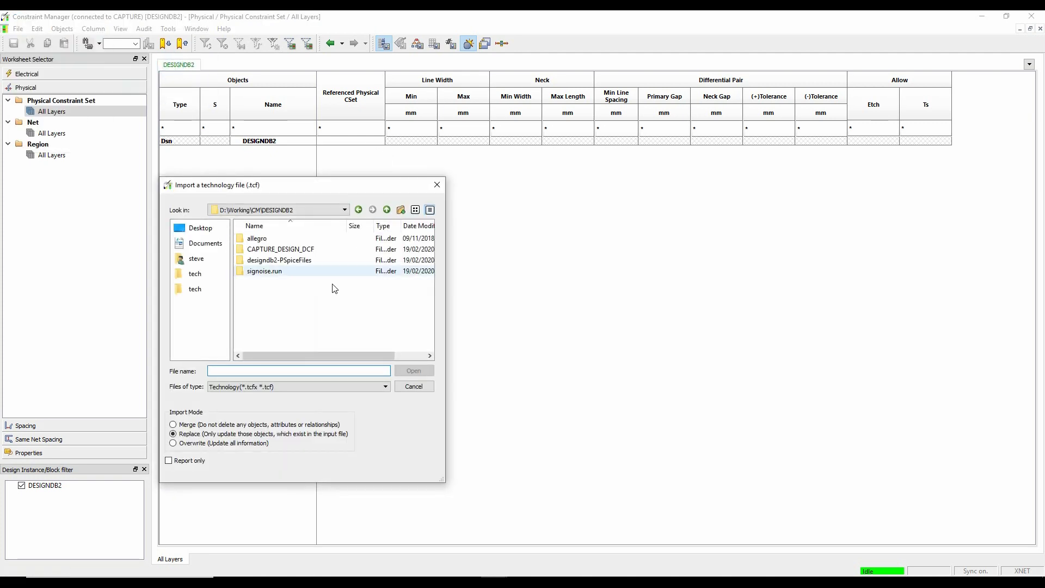
{"action": "left_click", "coordinate": [387, 209]}
{"action": "left_click", "coordinate": [259, 271]}
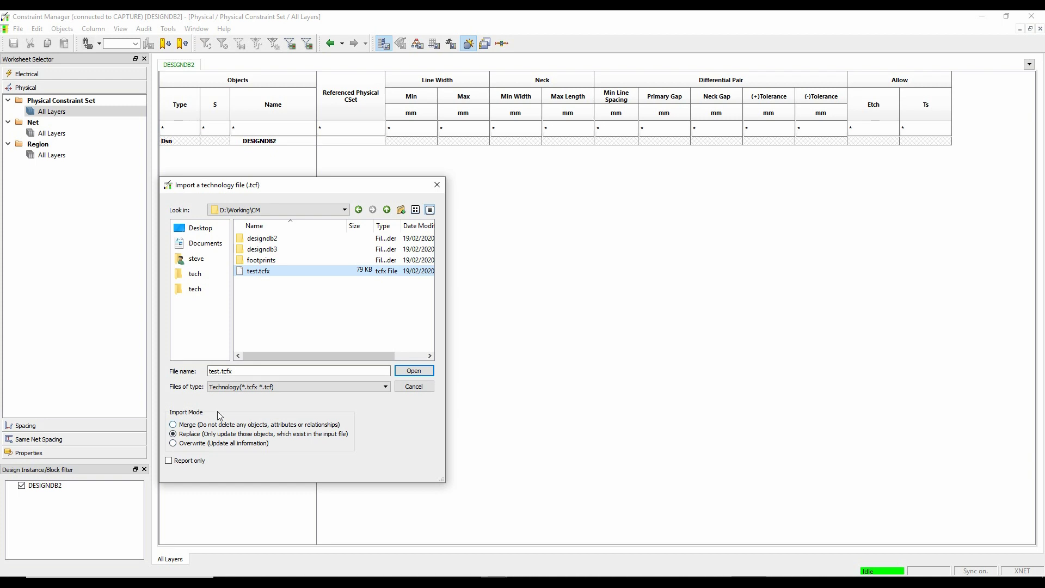
{"action": "left_click", "coordinate": [414, 375]}
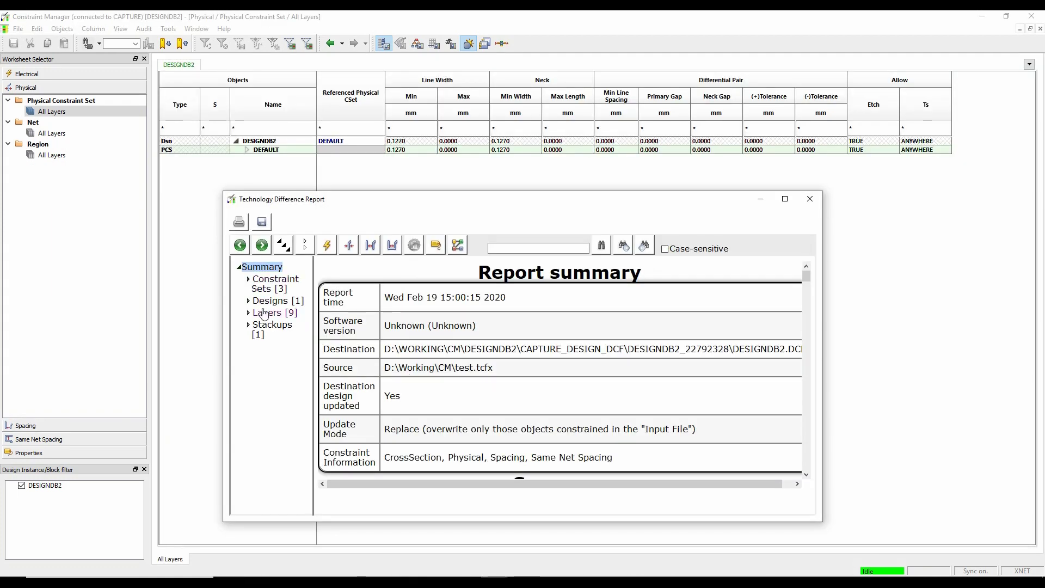
{"action": "left_click", "coordinate": [809, 200]}
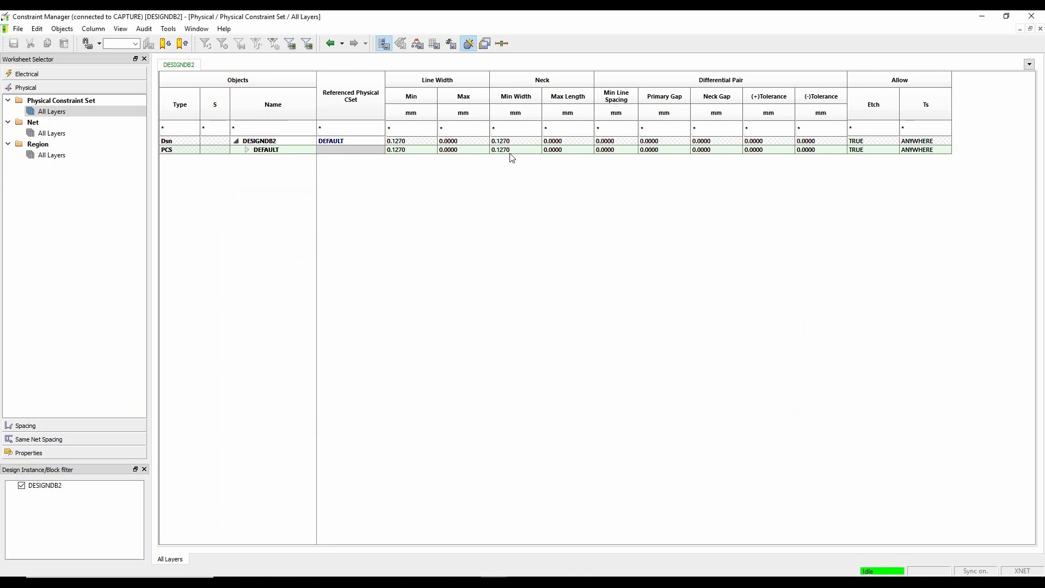
Expand the DEFAULT physical constraint set to examine its conductor layers, then collapse the Conductor entry.
{"action": "left_click", "coordinate": [248, 151]}
{"action": "left_click", "coordinate": [258, 159]}
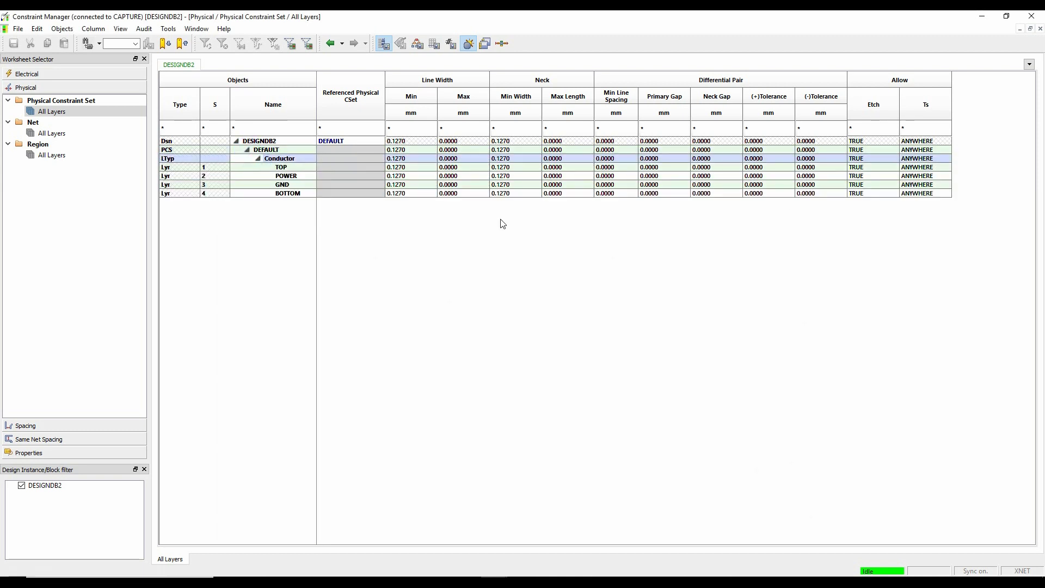
{"action": "left_click", "coordinate": [258, 159]}
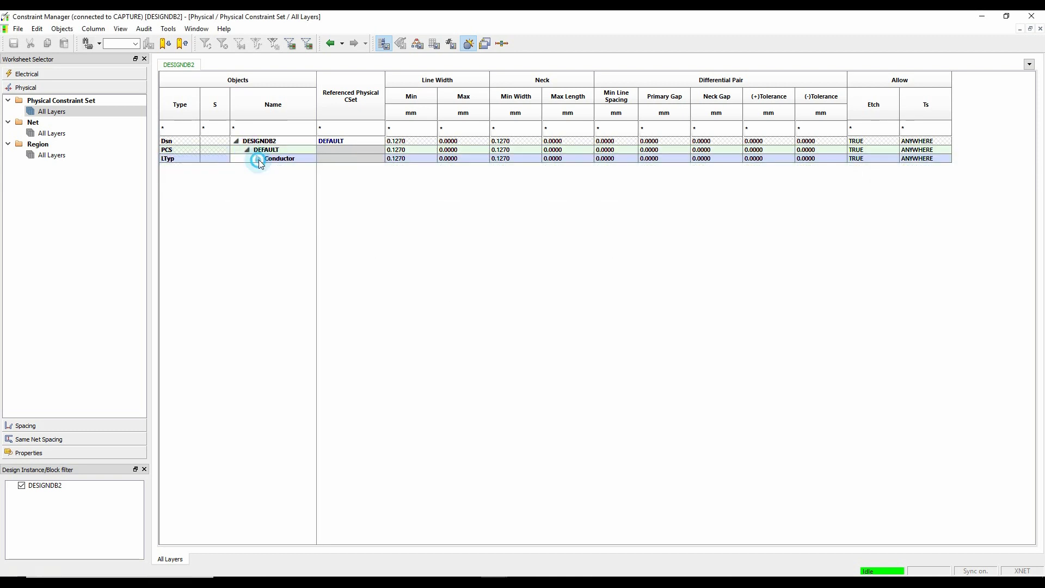
Set the minimum line width of the DEFAULT physical constraint set to 0.25 mm.
{"action": "left_click", "coordinate": [420, 150]}
{"action": "left_click", "coordinate": [420, 151]}
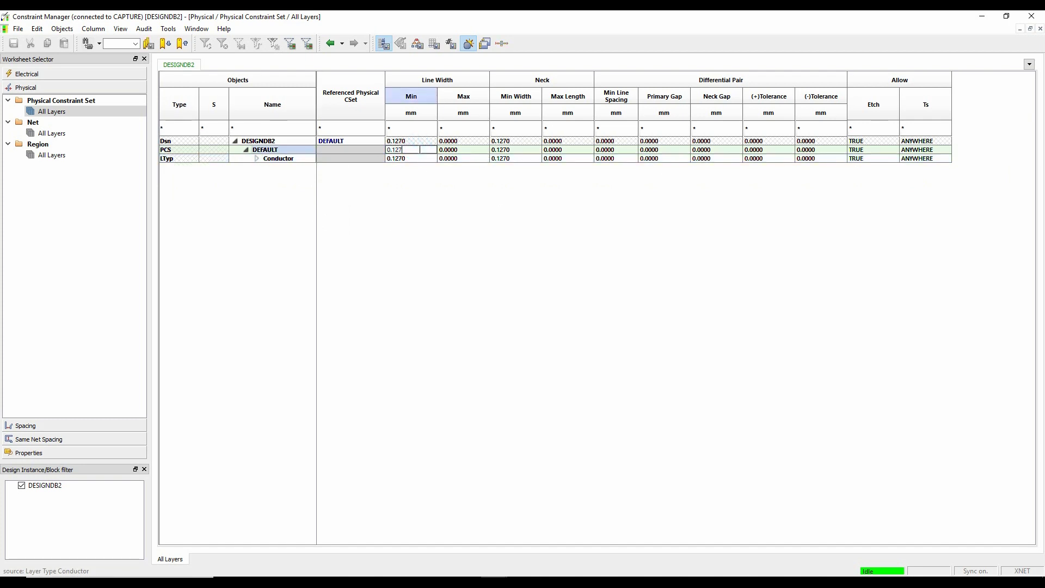
{"action": "key", "text": "Tab"}
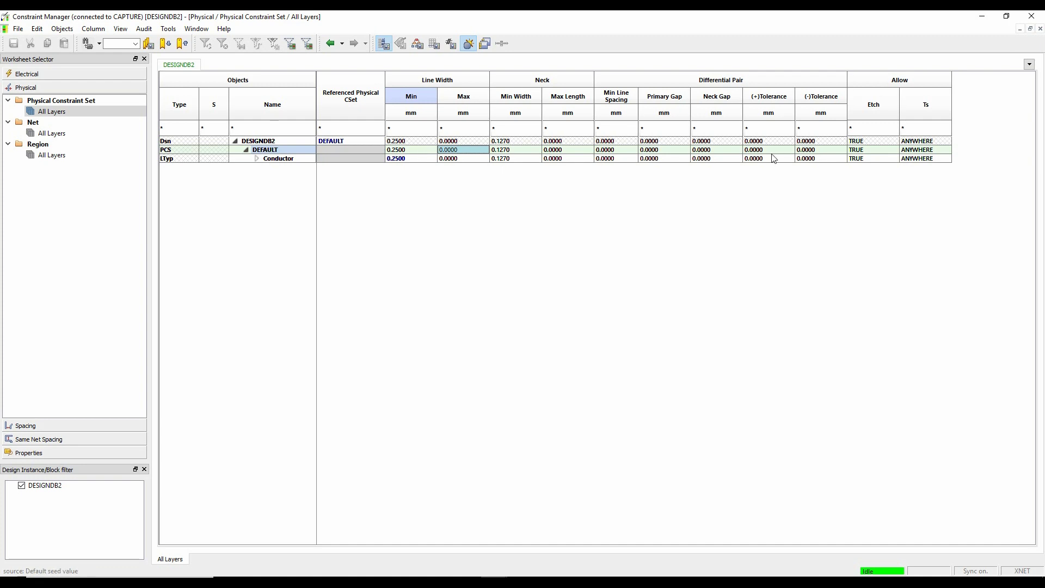
Create a physical constraint set named POWER copied from DEFAULT and set its minimum line width to 0.5 mm.
{"action": "right_click", "coordinate": [272, 150]}
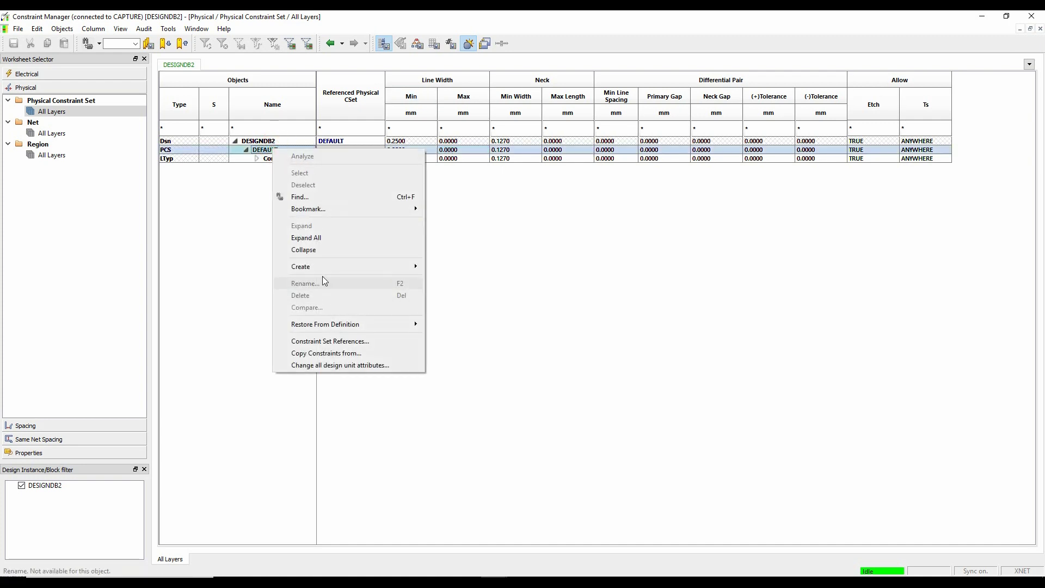
{"action": "mouse_move", "coordinate": [350, 268]}
{"action": "left_click", "coordinate": [449, 268]}
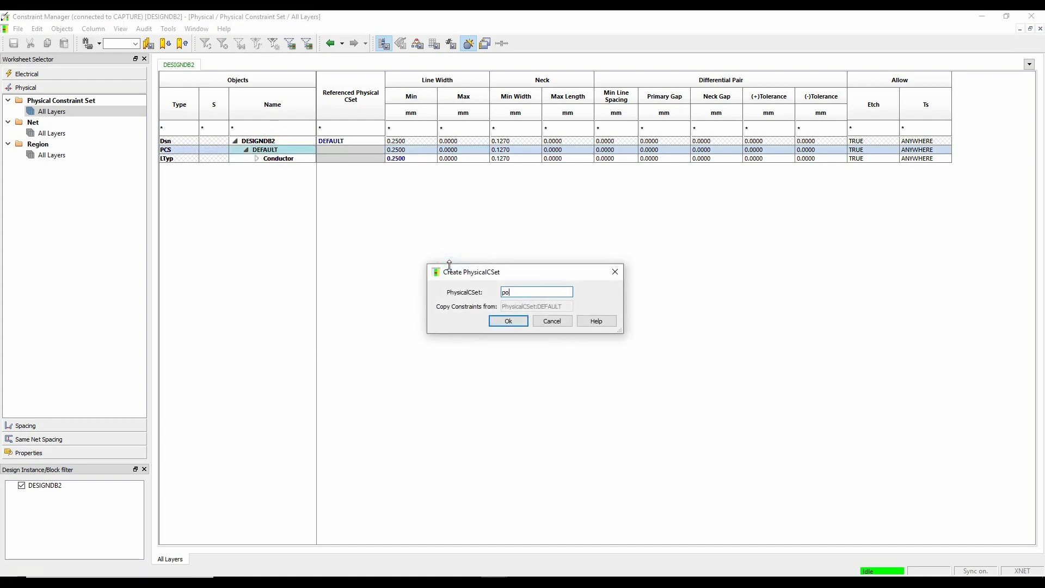
{"action": "key", "text": "Return"}
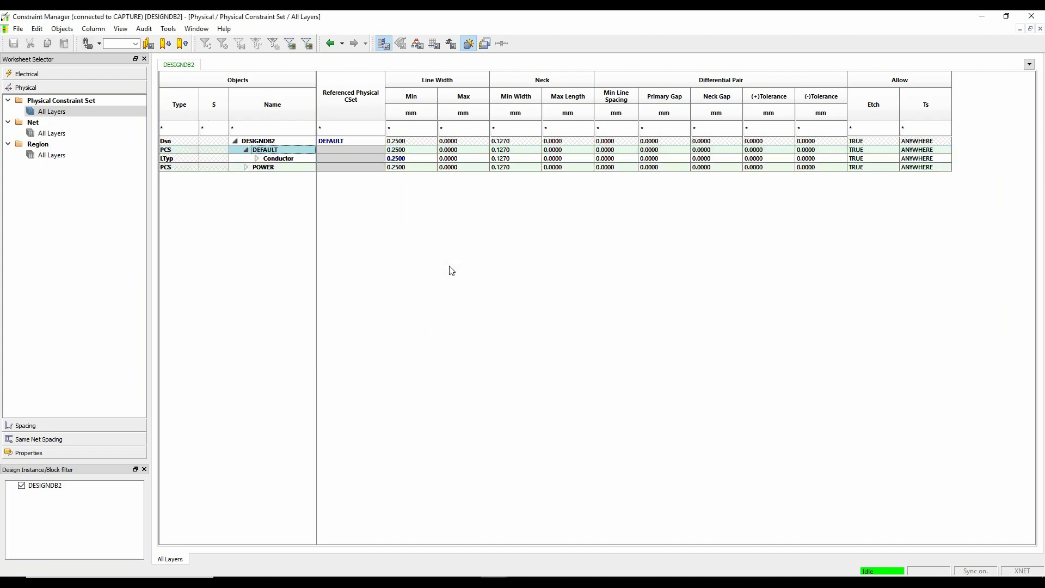
{"action": "double_click", "coordinate": [411, 167]}
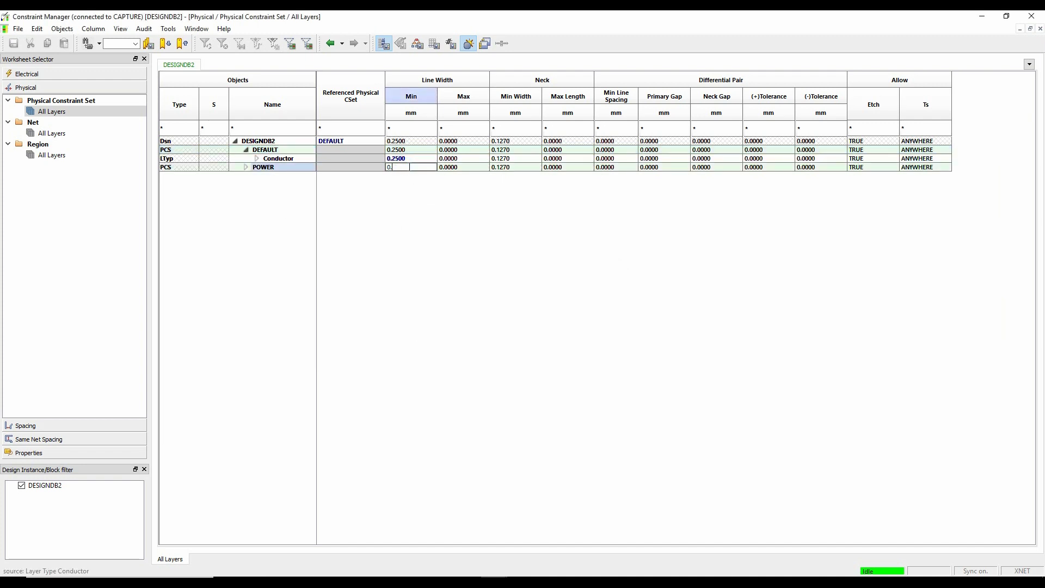
{"action": "type", "text": "5"}
{"action": "key", "text": "Return"}
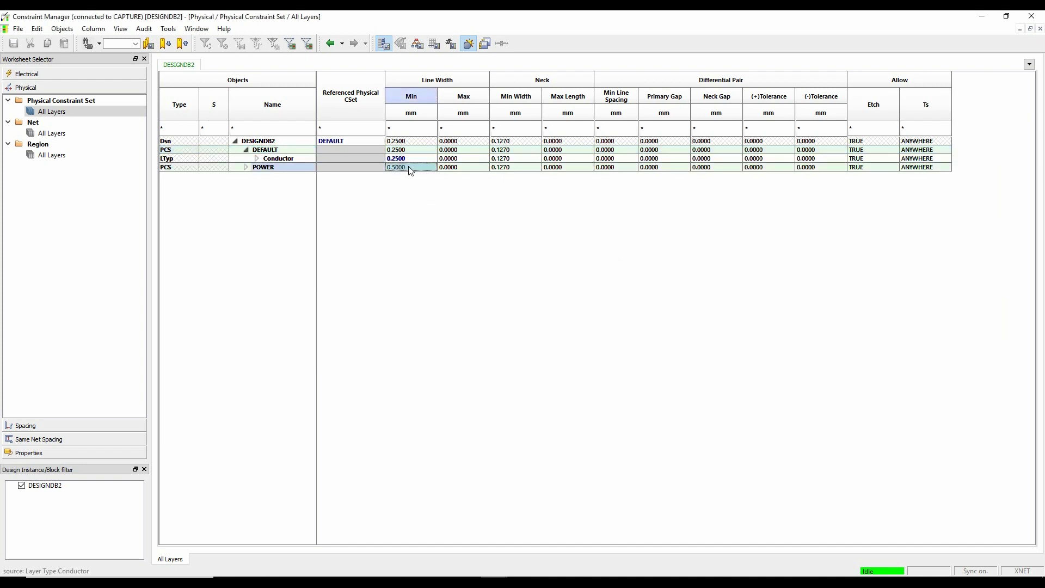
Create another physical constraint set named DIFF and set its minimum line width to 0.2 mm.
{"action": "left_click", "coordinate": [53, 134]}
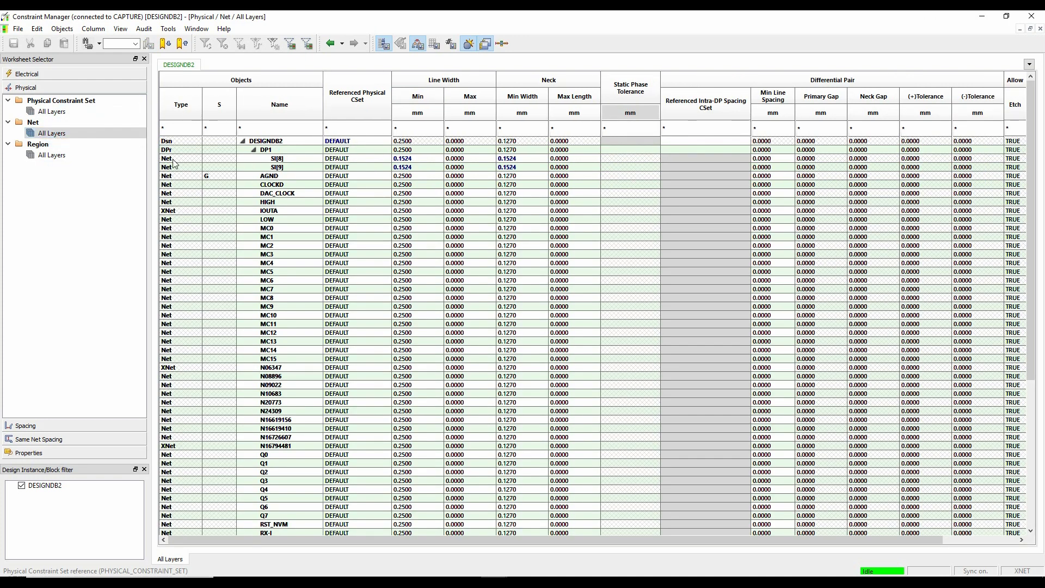
{"action": "left_click", "coordinate": [52, 113]}
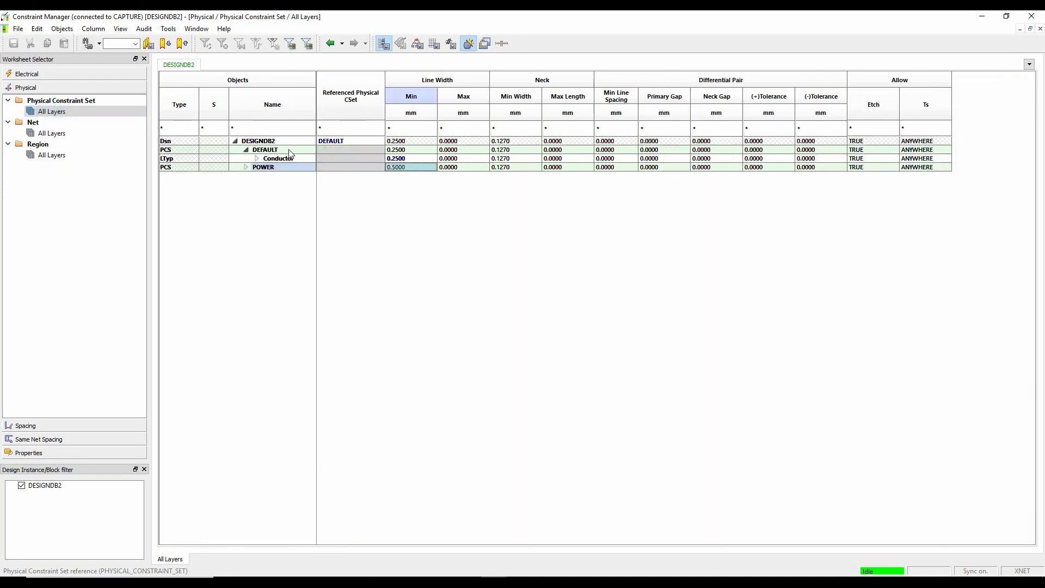
{"action": "right_click", "coordinate": [282, 167]}
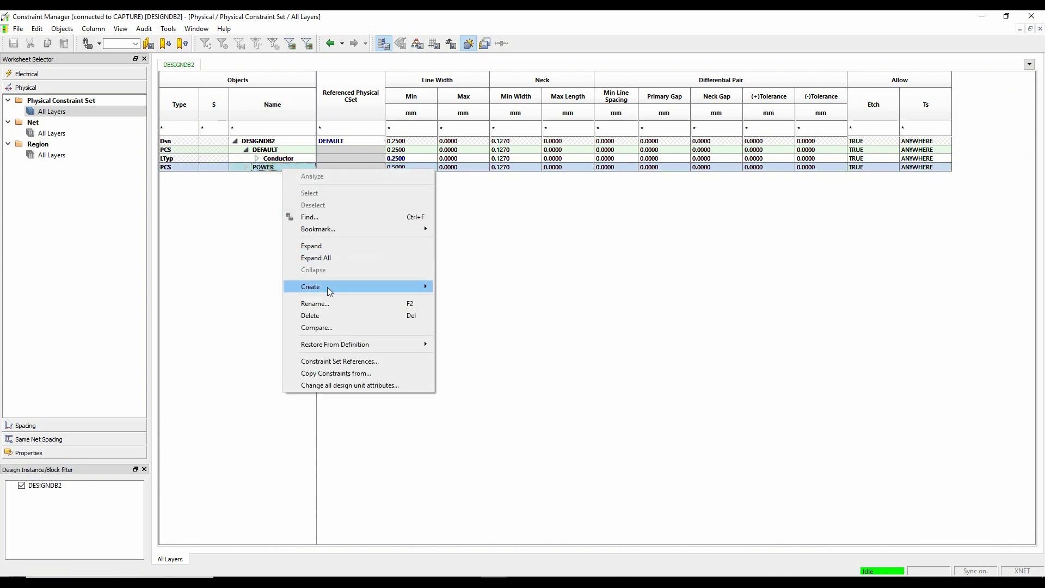
{"action": "mouse_move", "coordinate": [328, 287]}
{"action": "left_click", "coordinate": [448, 287]}
{"action": "type", "text": "diff"}
{"action": "key", "text": "Return"}
{"action": "left_click", "coordinate": [419, 166]}
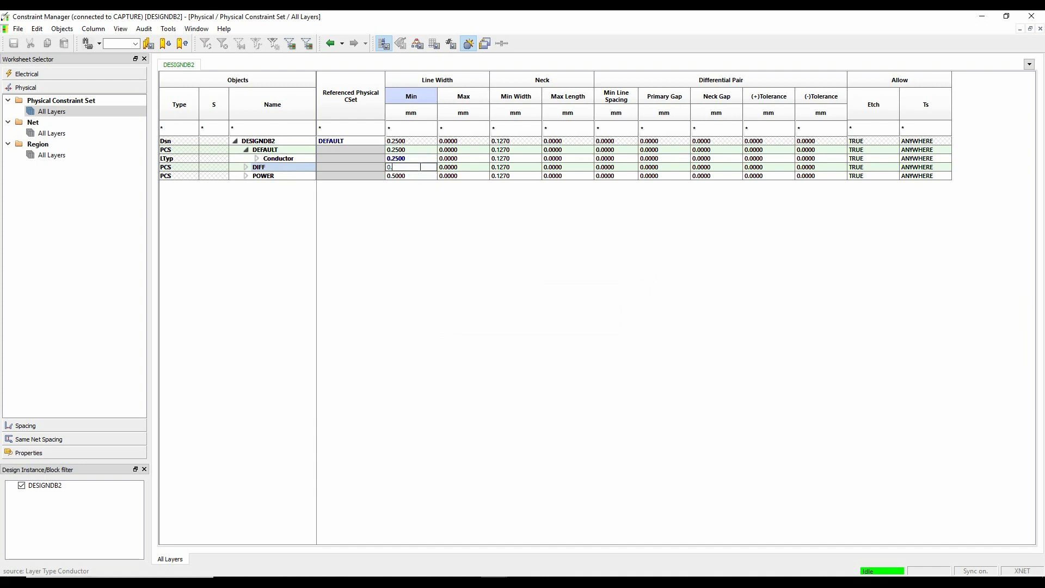
{"action": "key", "text": "Tab"}
Set DIFF's differential pair primary gap to 0.2 mm and both its plus and minus tolerances to 0.05 mm.
{"action": "key", "text": "Tab"}
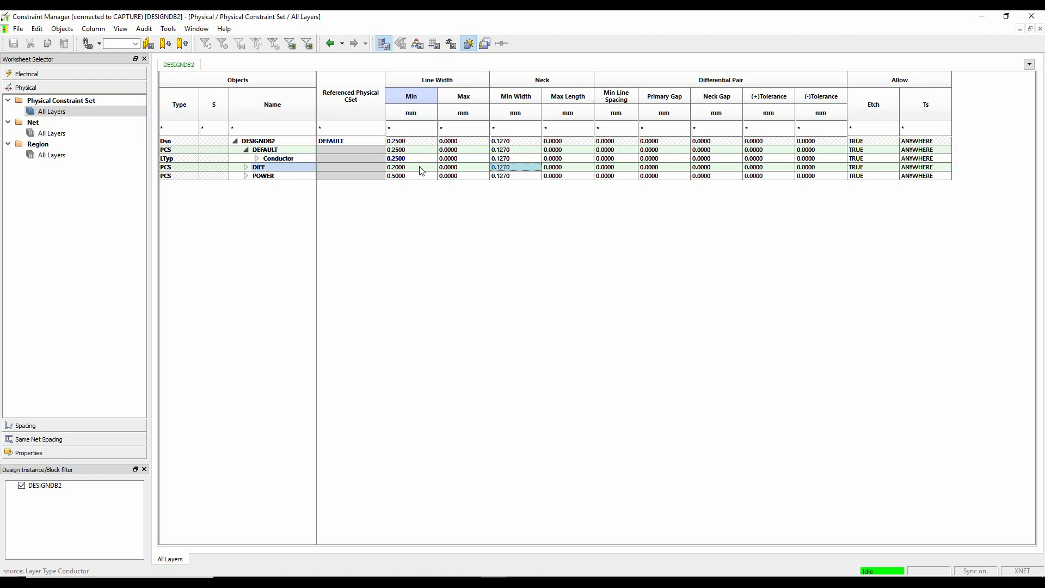
{"action": "key", "text": "Tab"}
{"action": "key", "text": "Tab"}
{"action": "key", "text": "Tab"}
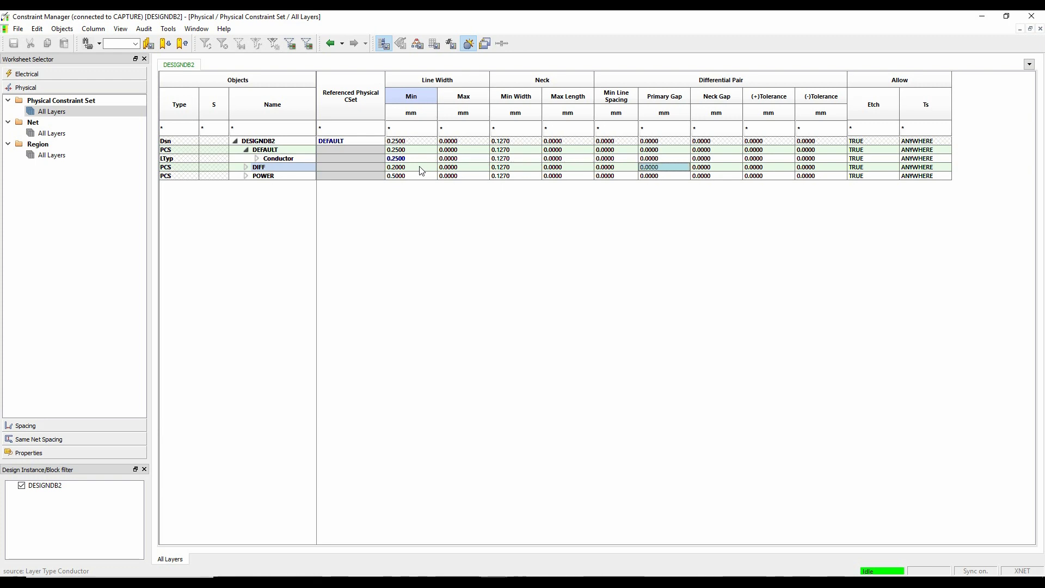
{"action": "type", "text": "0.2"}
{"action": "key", "text": "Tab"}
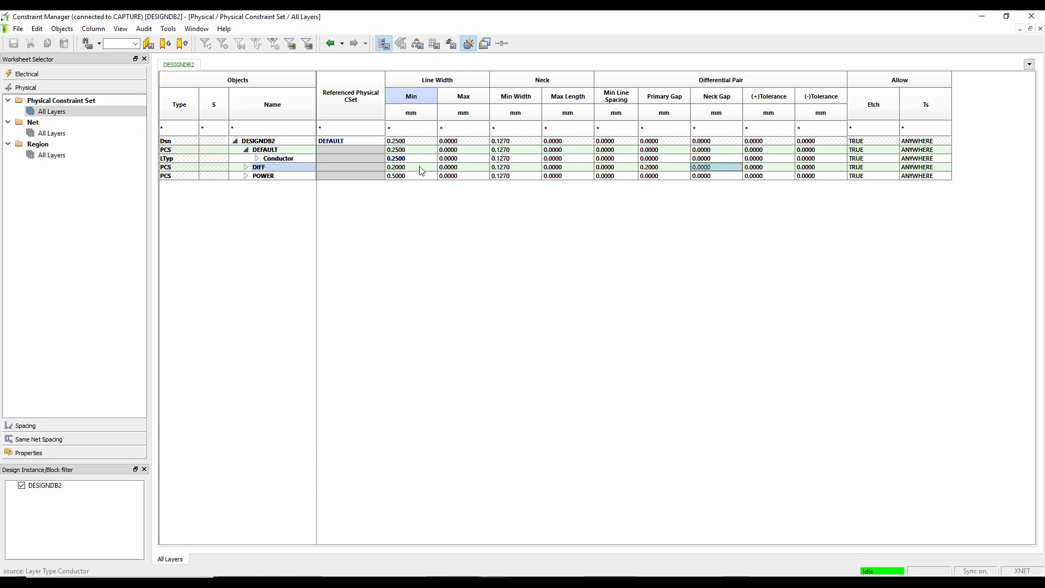
{"action": "key", "text": "Tab"}
{"action": "type", "text": "0.05"}
{"action": "key", "text": "Tab"}
{"action": "type", "text": "0"}
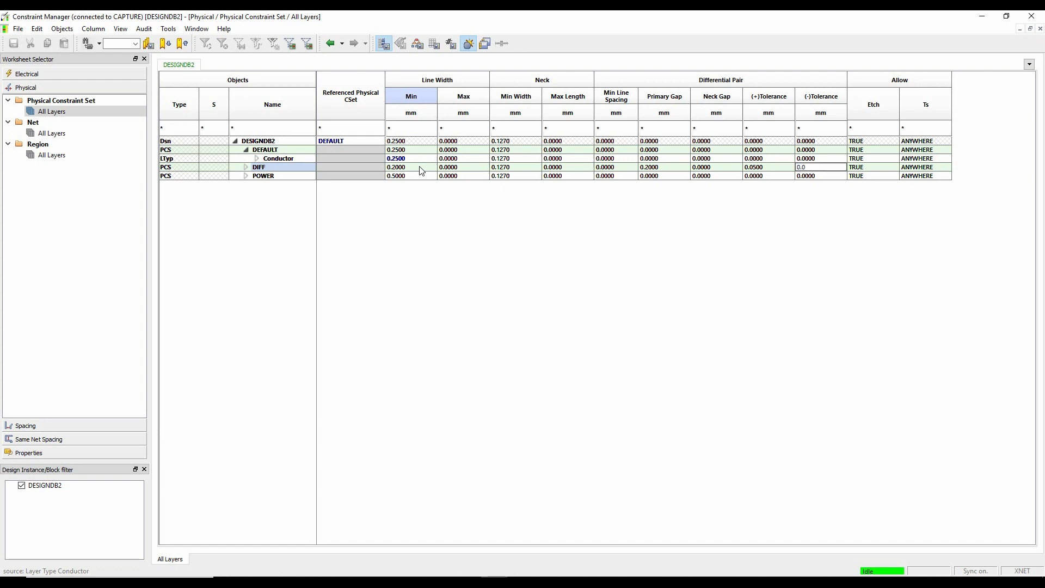
{"action": "key", "text": "Tab"}
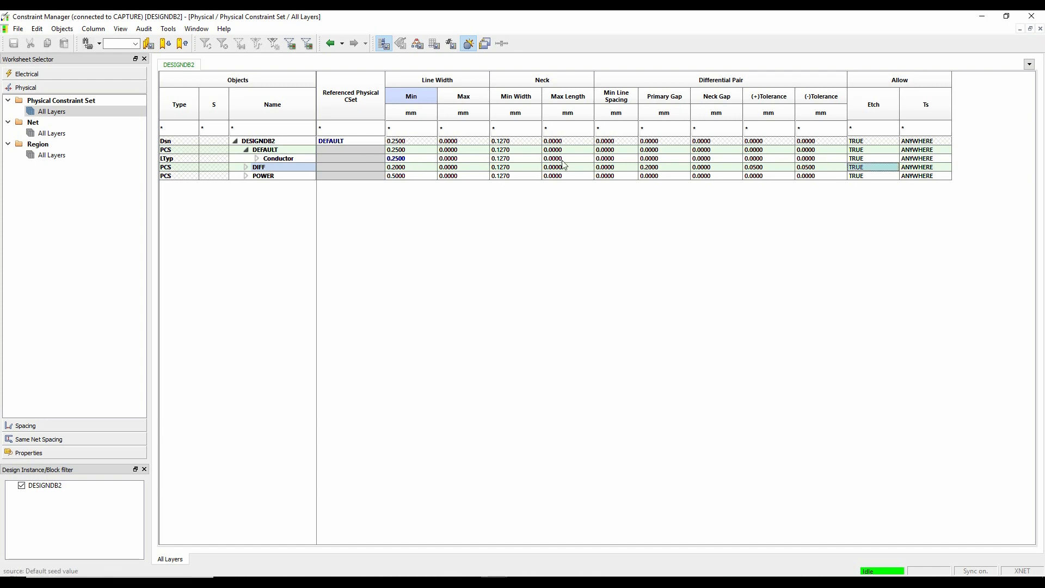
Set the differential pair minimum line spacing of the DIFF constraint set to 0.15 mm.
{"action": "left_click", "coordinate": [630, 166]}
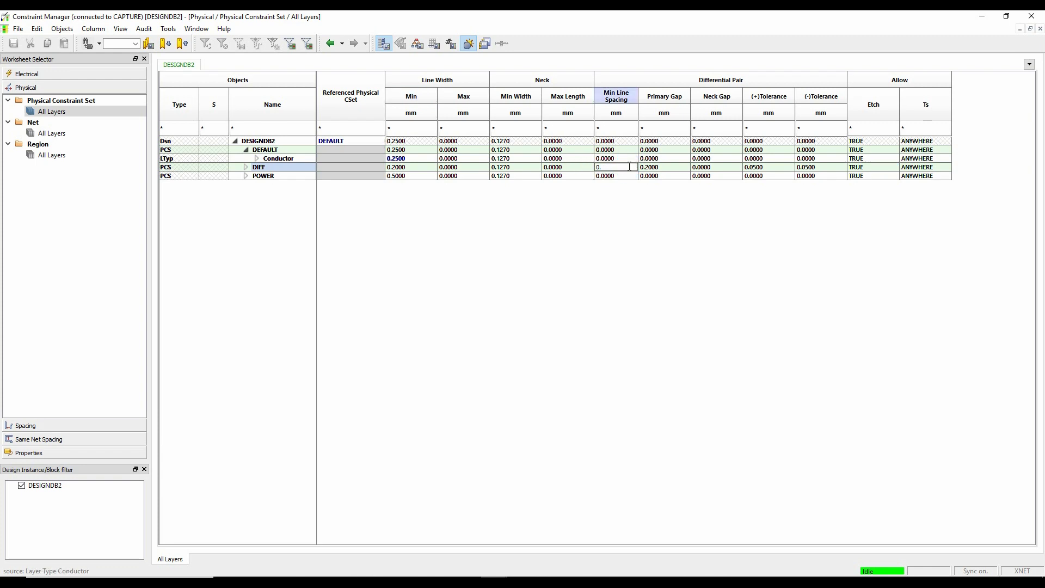
{"action": "type", "text": "0.15"}
{"action": "key", "text": "Tab"}
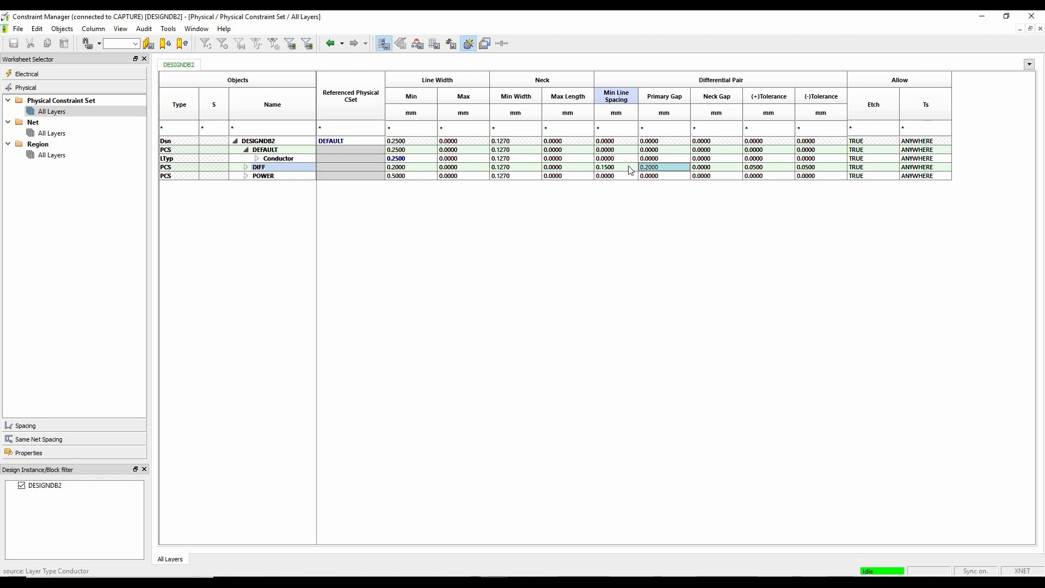
Assign the DIFF physical constraint set to the differential pair DP1 in the net worksheet for all layers.
{"action": "left_click", "coordinate": [48, 133]}
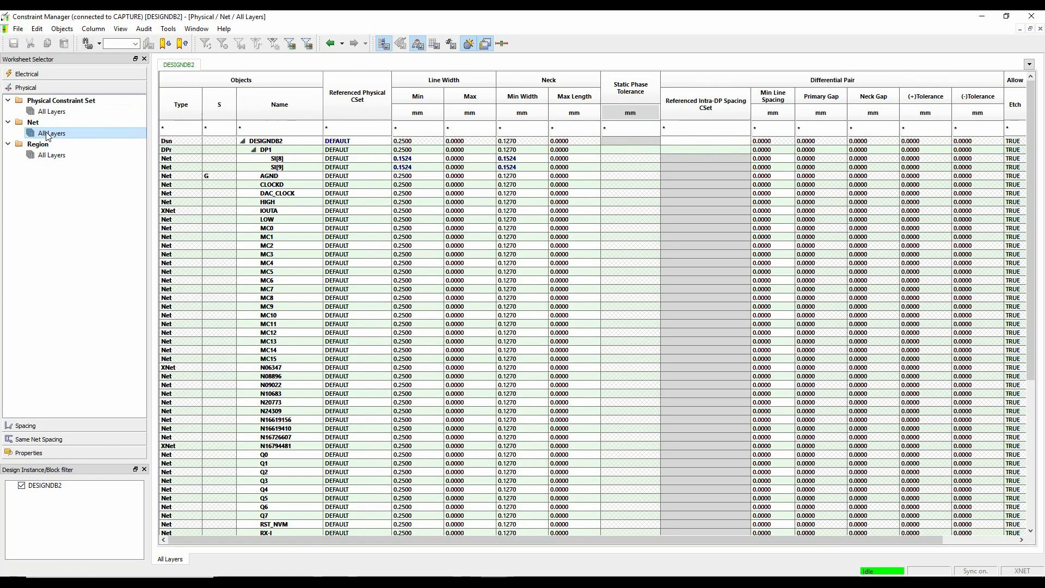
{"action": "left_click", "coordinate": [346, 149]}
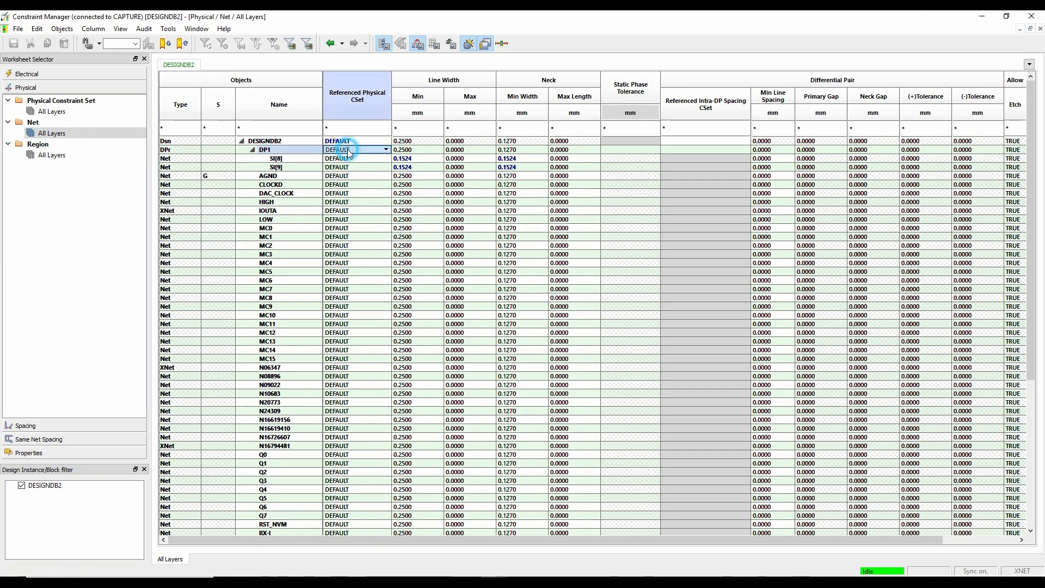
{"action": "left_click", "coordinate": [349, 150]}
{"action": "left_click", "coordinate": [334, 165]}
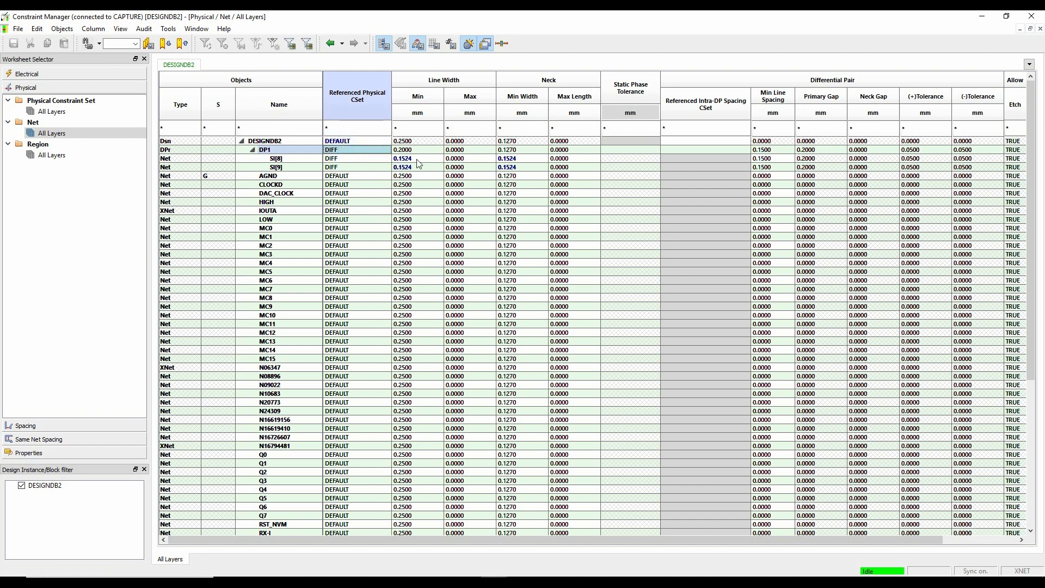
{"action": "left_click_drag", "start_coordinate": [418, 158], "coordinate": [514, 167]}
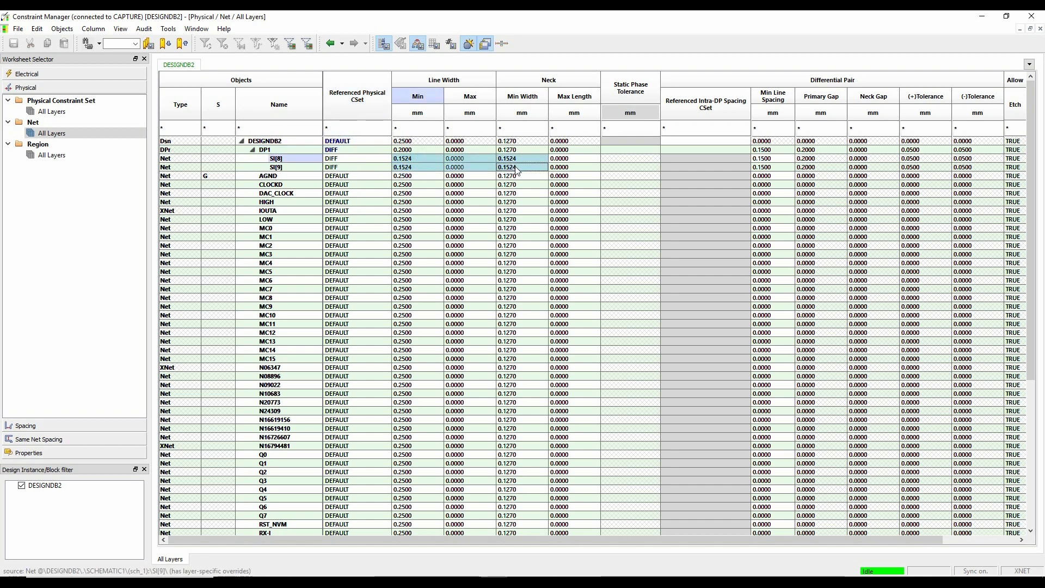
{"action": "right_click", "coordinate": [516, 167]}
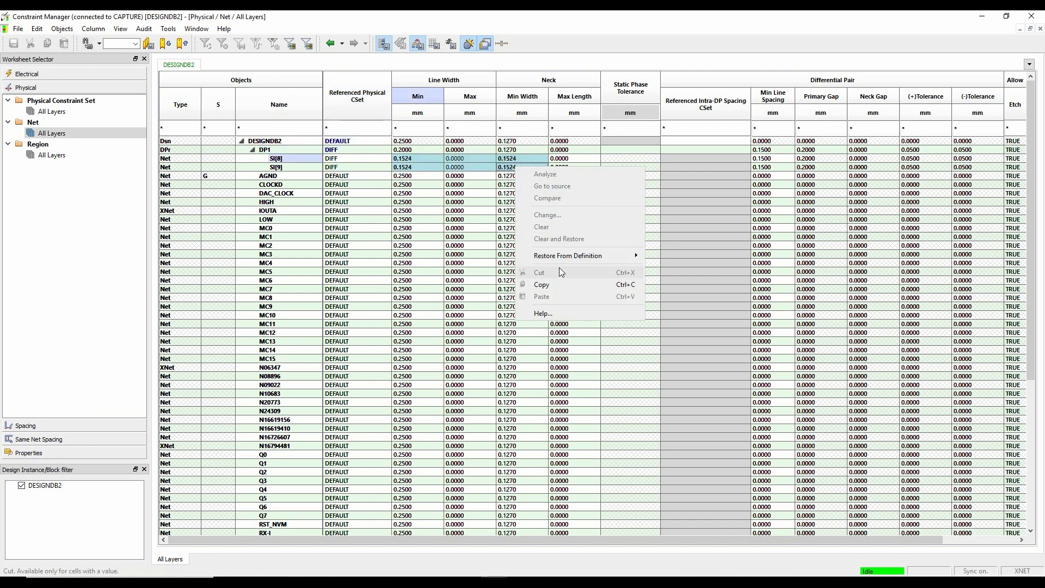
{"action": "left_click", "coordinate": [518, 160]}
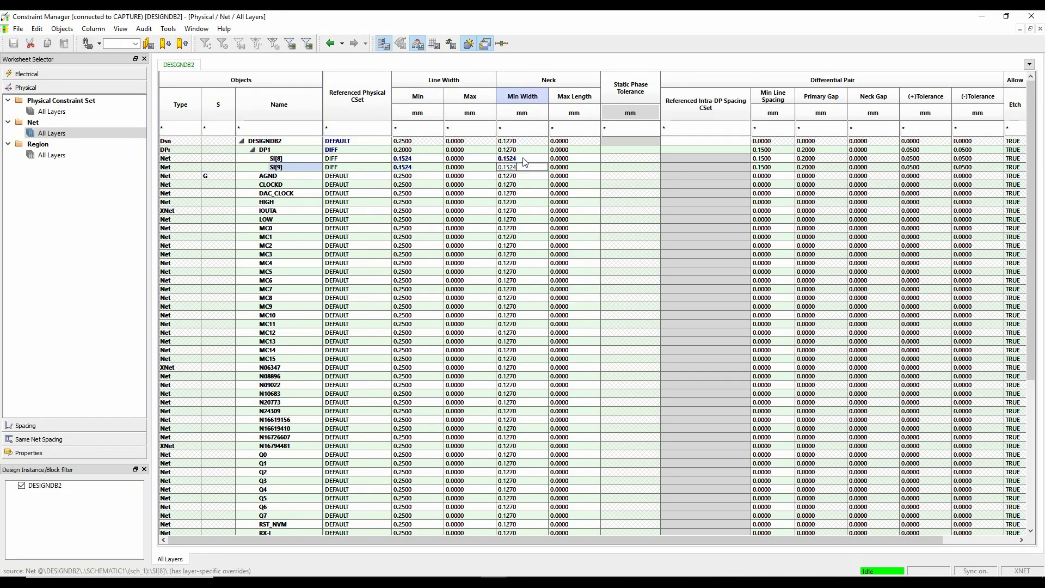
Clear the neck minimum width and minimum line width overrides on nets SI[8] and SI[9].
{"action": "left_click_drag", "start_coordinate": [520, 159], "coordinate": [525, 168]}
{"action": "right_click", "coordinate": [525, 168]}
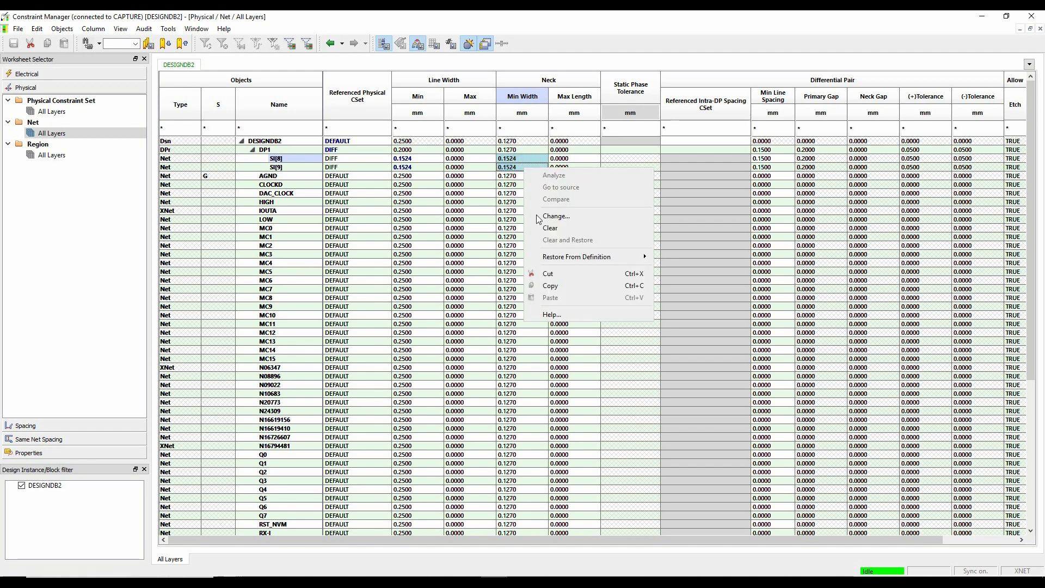
{"action": "left_click", "coordinate": [550, 227]}
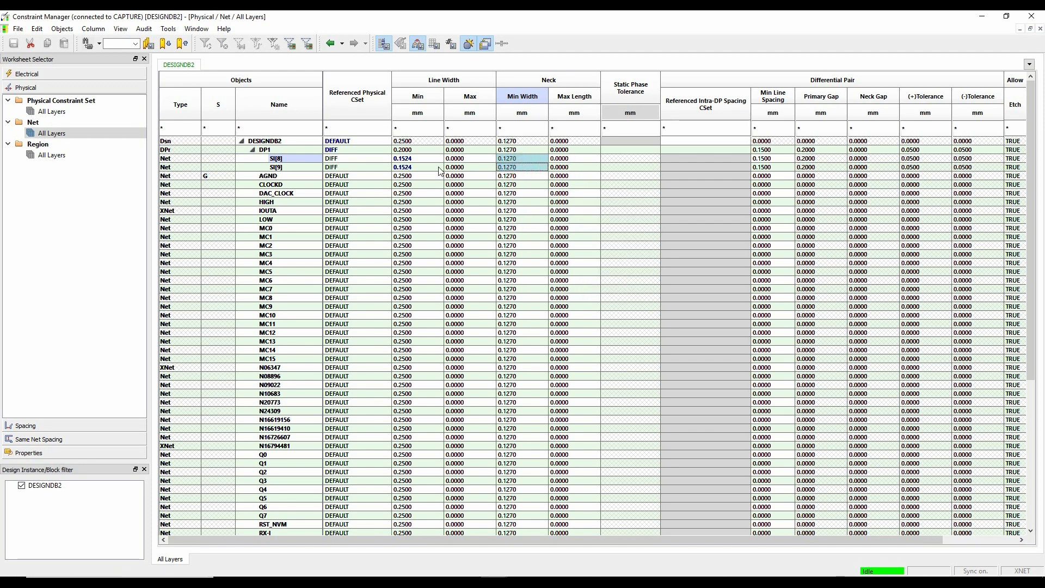
{"action": "left_click_drag", "start_coordinate": [418, 159], "coordinate": [426, 168]}
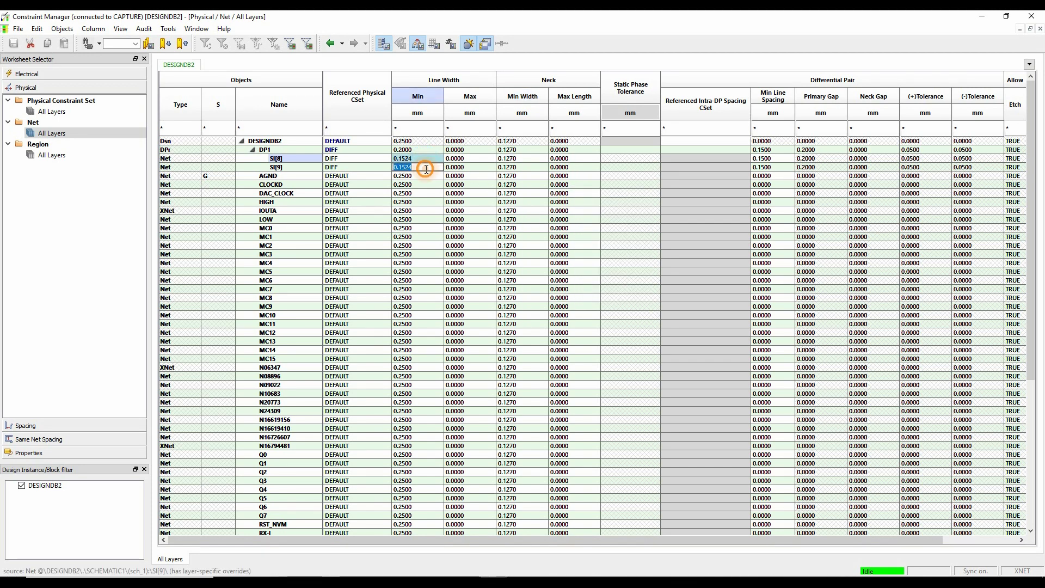
{"action": "right_click", "coordinate": [426, 171]}
{"action": "left_click", "coordinate": [453, 229]}
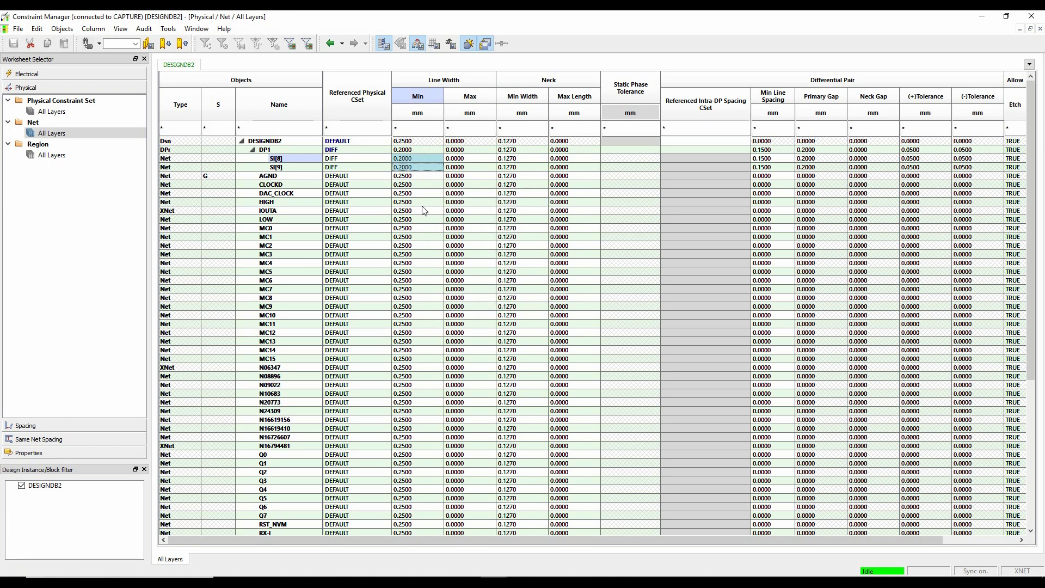
{"action": "left_click", "coordinate": [365, 152]}
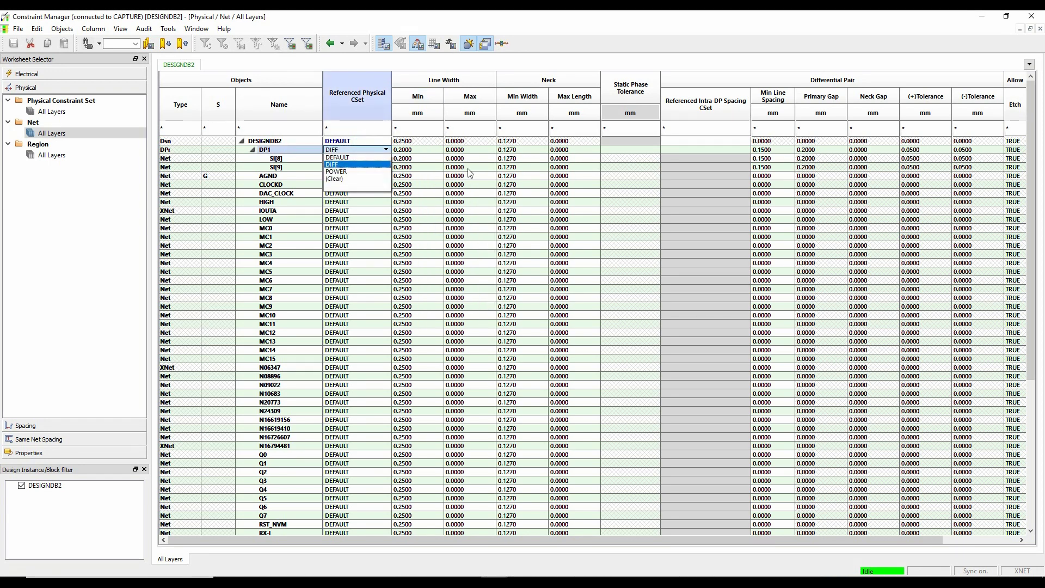
{"action": "left_click", "coordinate": [358, 164]}
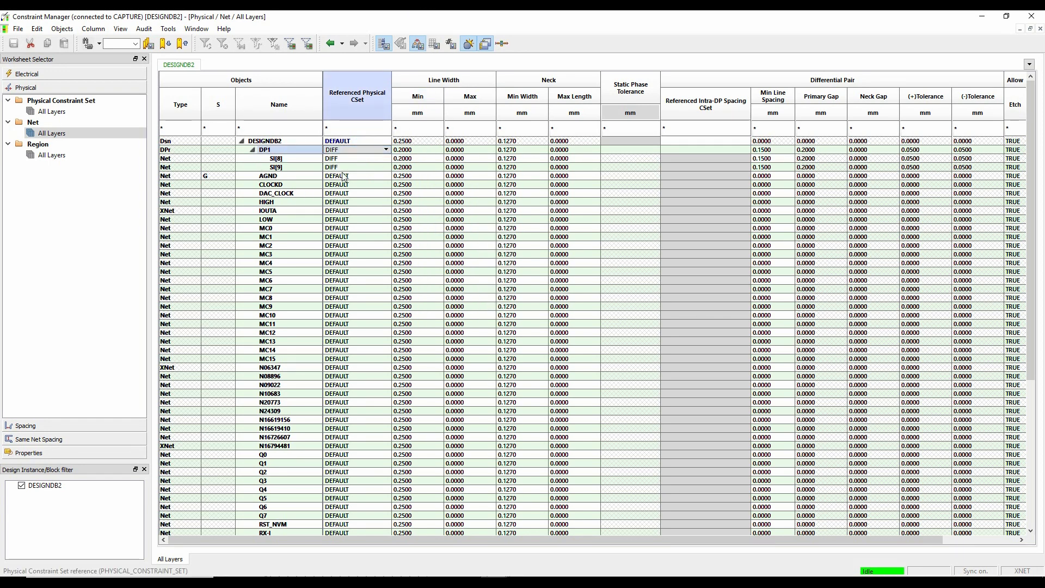
Create a net class named POWER containing the nets AGND, V+, V-, VCC and VIN_0.
{"action": "left_click", "coordinate": [290, 177]}
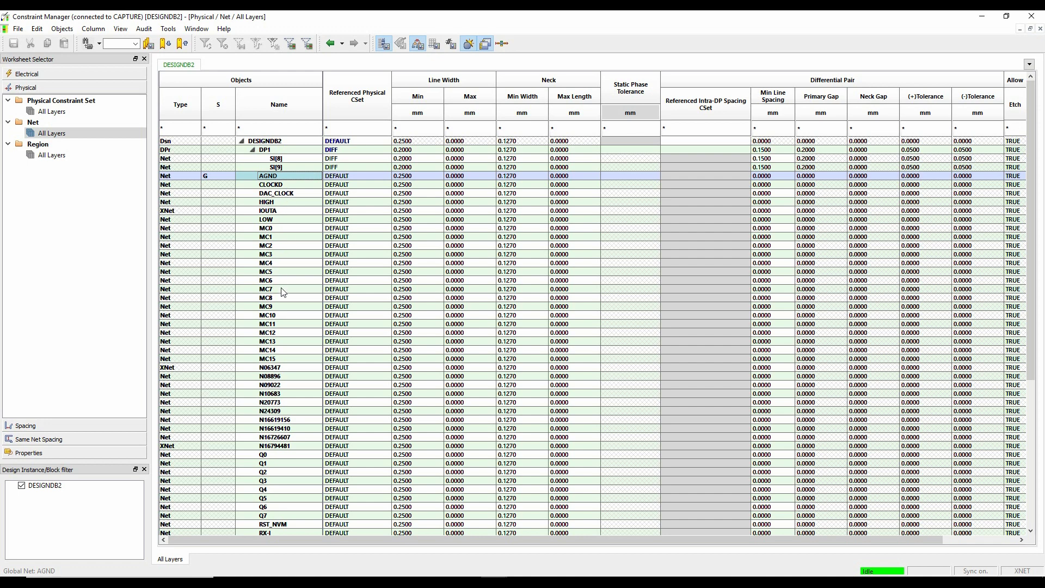
{"action": "scroll", "coordinate": [275, 461], "scroll_direction": "down", "scroll_amount": 5}
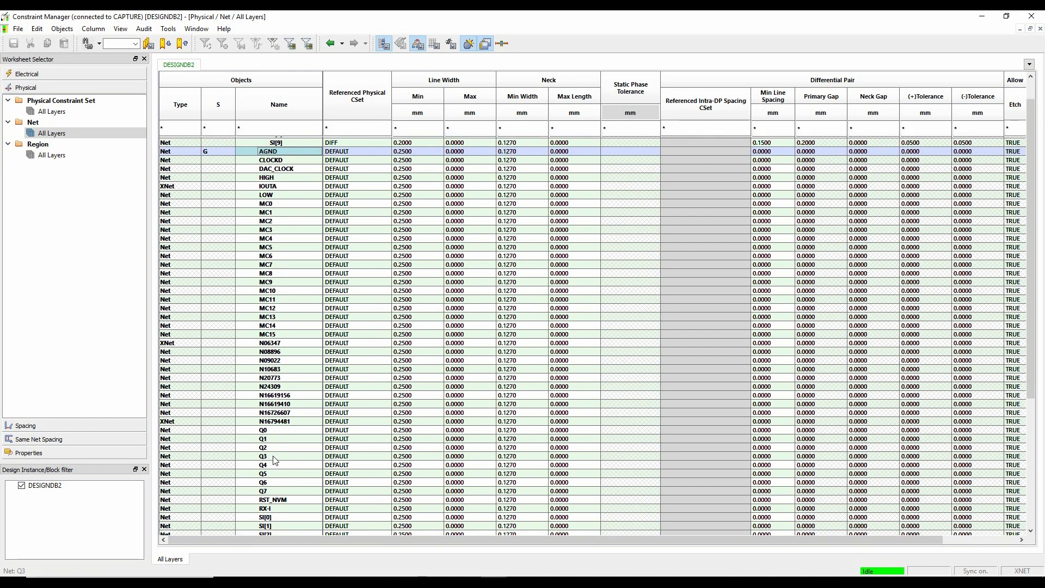
{"action": "scroll", "coordinate": [275, 460], "scroll_direction": "down", "scroll_amount": 3}
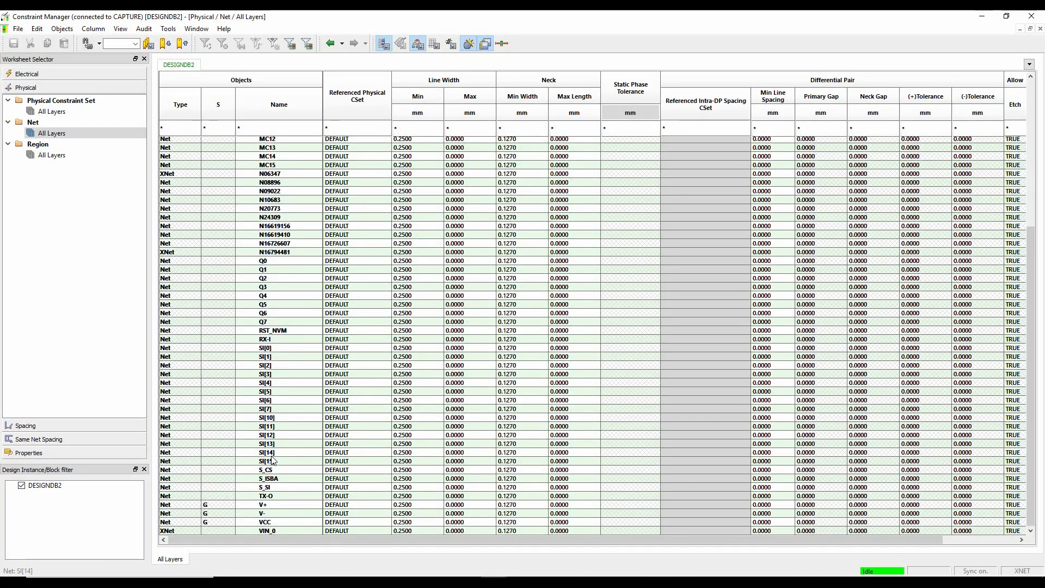
{"action": "left_click_drag", "start_coordinate": [280, 506], "coordinate": [276, 536]}
{"action": "right_click", "coordinate": [275, 533]}
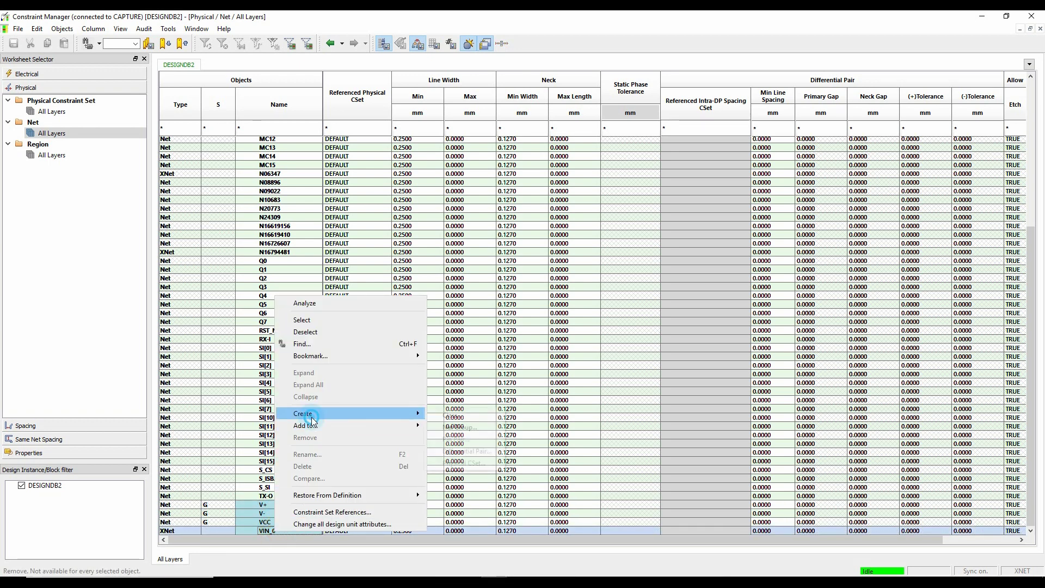
{"action": "left_click", "coordinate": [433, 420]}
{"action": "type", "text": "power"}
{"action": "key", "text": "Return"}
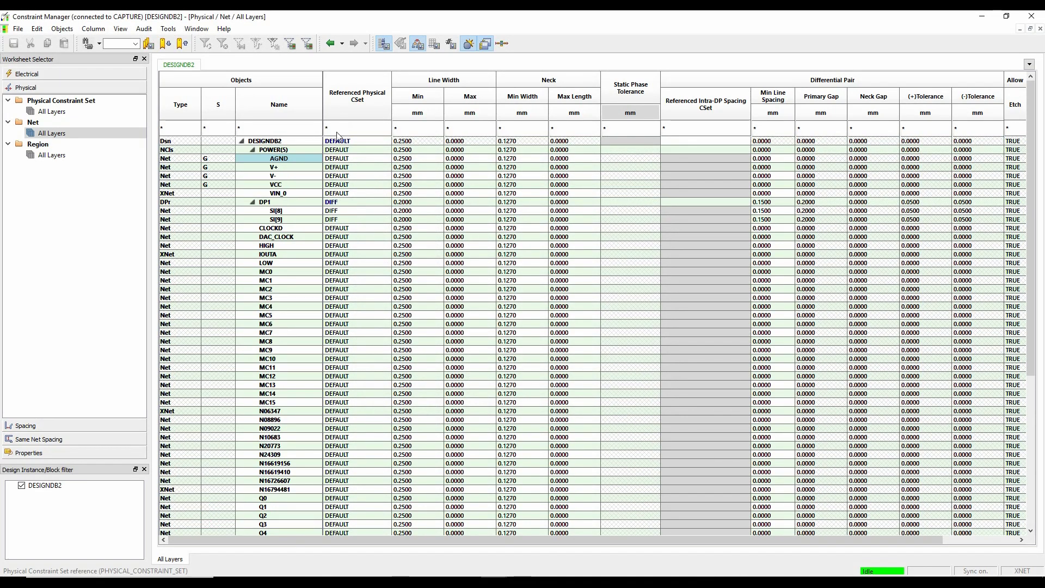
Assign the POWER physical constraint set to the POWER net class in the net worksheet.
{"action": "left_click", "coordinate": [343, 149]}
{"action": "left_click", "coordinate": [343, 149]}
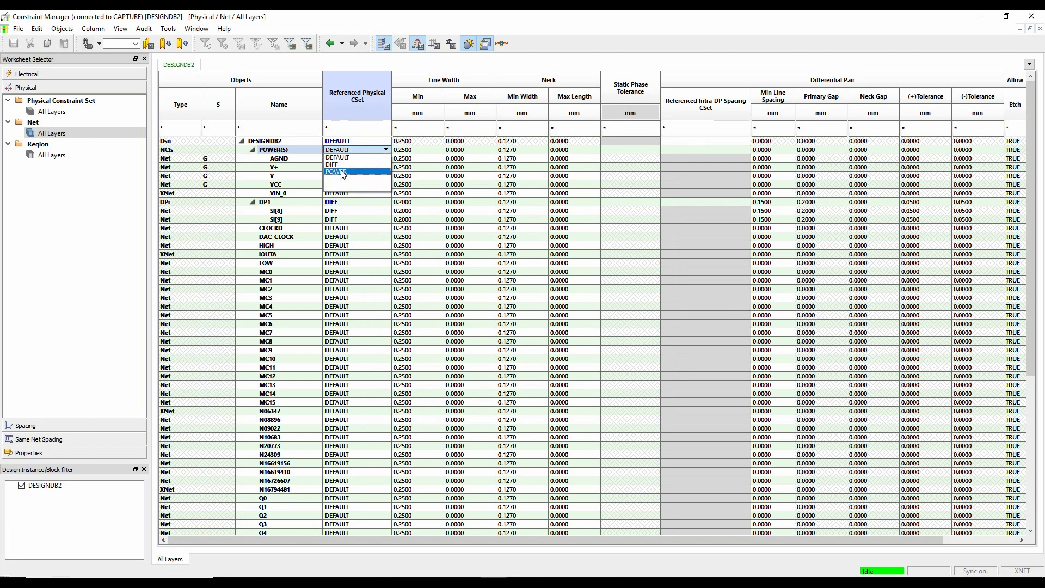
{"action": "left_click", "coordinate": [343, 174]}
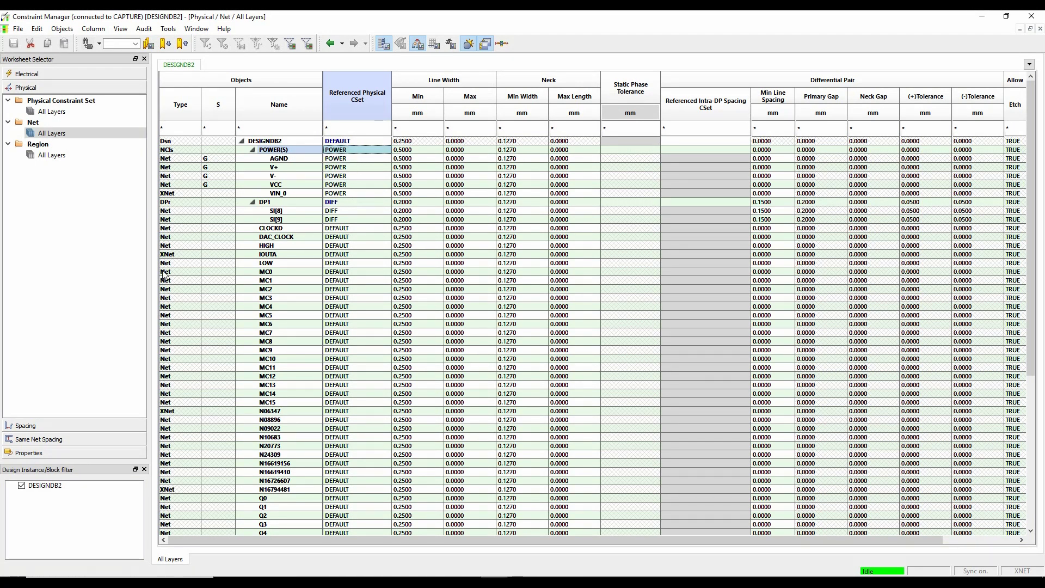
Set every spacing value of the DEFAULT spacing constraint set to 0.2 mm for all layers, including the minimum BB via gap.
{"action": "left_click", "coordinate": [33, 426]}
{"action": "left_click", "coordinate": [54, 125]}
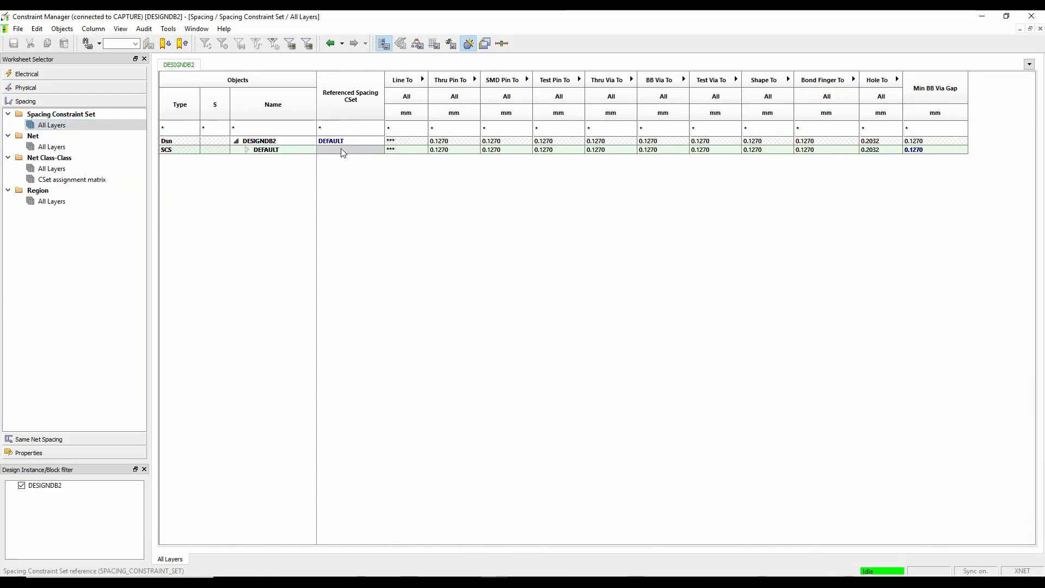
{"action": "left_click", "coordinate": [285, 153]}
{"action": "left_click_drag", "start_coordinate": [408, 149], "coordinate": [663, 151]}
{"action": "left_click", "coordinate": [935, 150]}
{"action": "left_click", "coordinate": [935, 150]}
{"action": "type", "text": "0.2"}
{"action": "key", "text": "Return"}
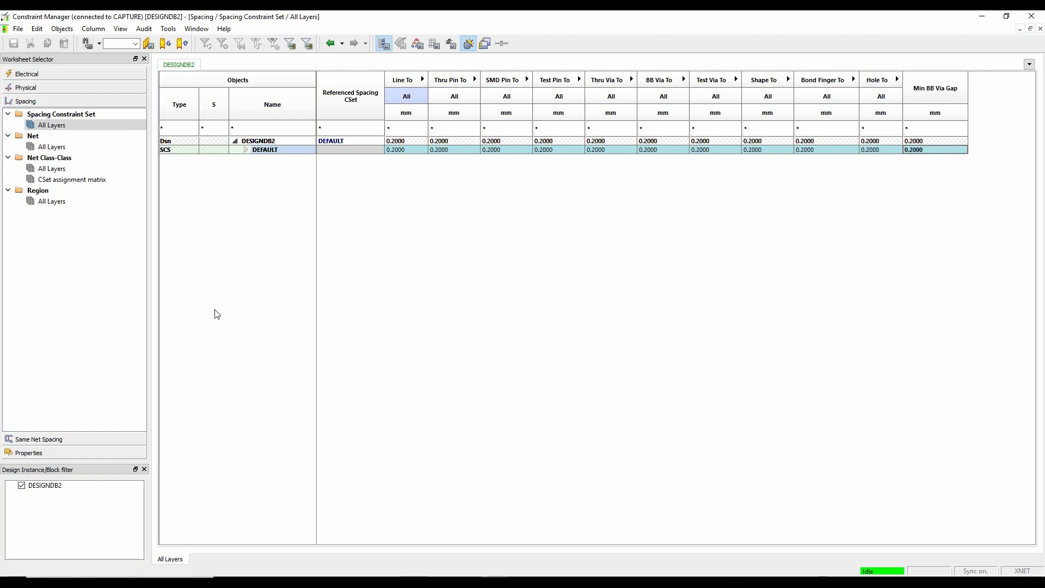
{"action": "left_click", "coordinate": [1033, 17]}
Create a match group containing nets MC0 to MC15 in the electrical Relative Propagation Delay worksheet.
{"action": "left_click", "coordinate": [31, 74]}
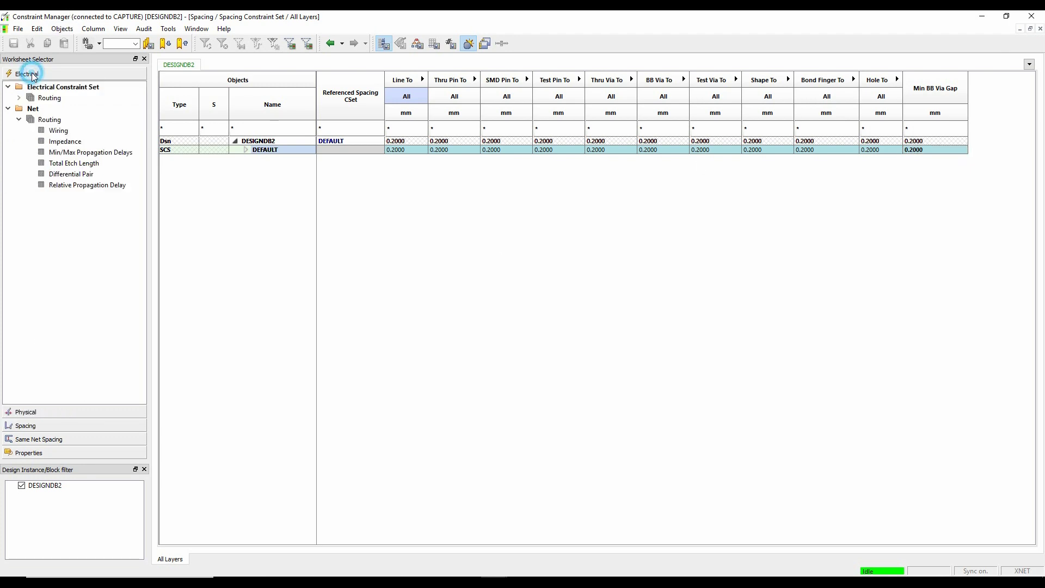
{"action": "left_click", "coordinate": [57, 188]}
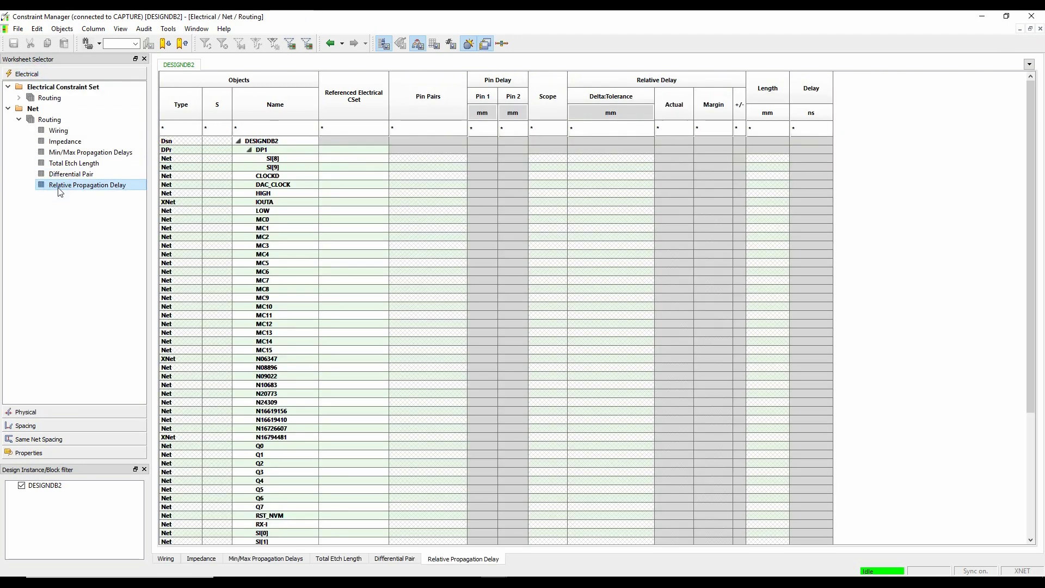
{"action": "left_click", "coordinate": [280, 219]}
{"action": "left_click", "coordinate": [283, 350], "text": "shift"}
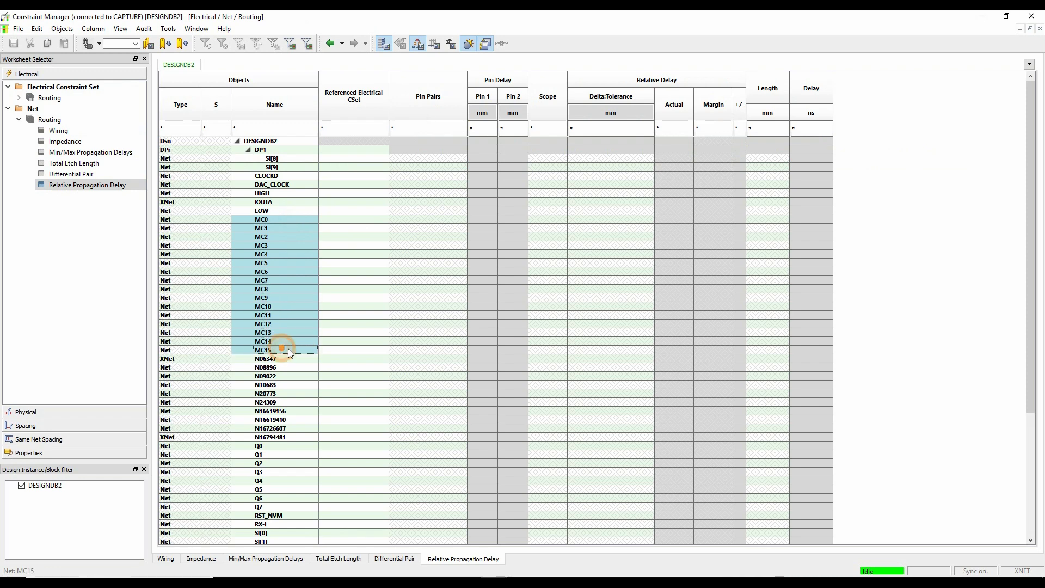
{"action": "right_click", "coordinate": [283, 349]}
{"action": "left_click", "coordinate": [339, 466]}
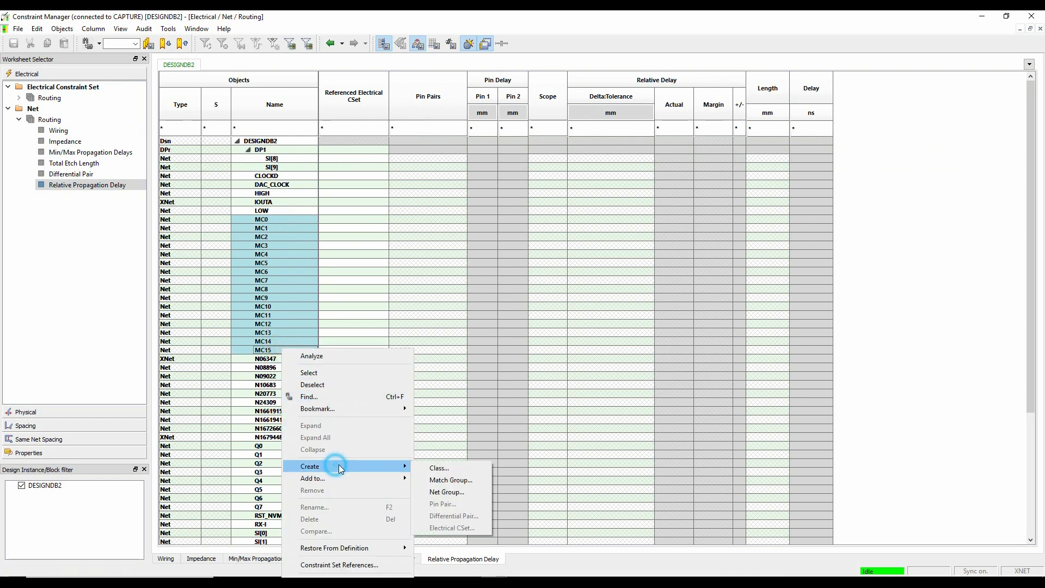
{"action": "left_click", "coordinate": [450, 480]}
{"action": "key", "text": "Return"}
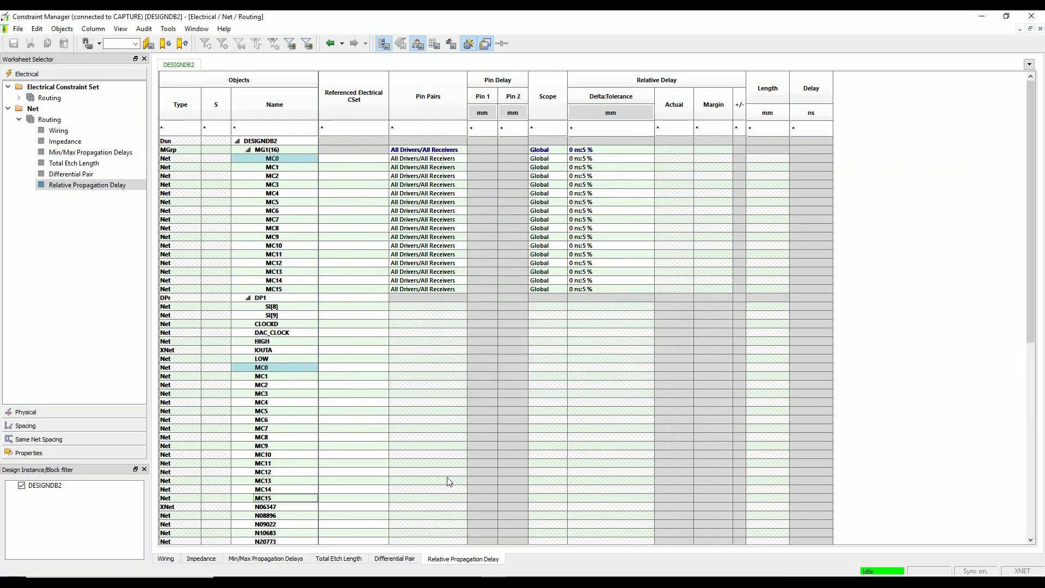
Set the relative delay delta and tolerance of the MC0 to MC15 match group to 0 mm:1 mm.
{"action": "left_click", "coordinate": [613, 150]}
{"action": "left_click_drag", "start_coordinate": [614, 150], "coordinate": [544, 151]}
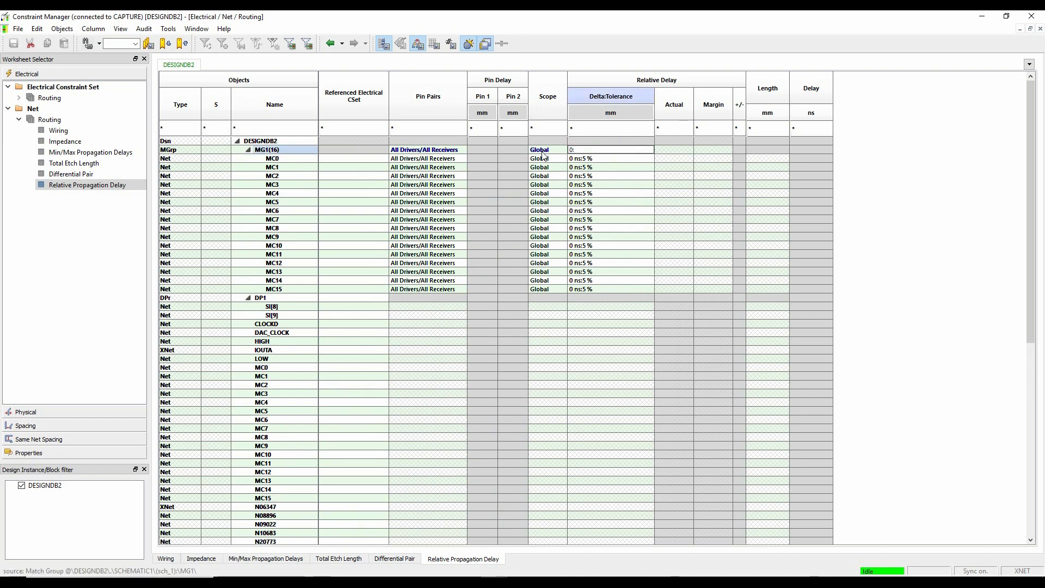
{"action": "type", "text": "0 mm:1"}
{"action": "key", "text": "Return"}
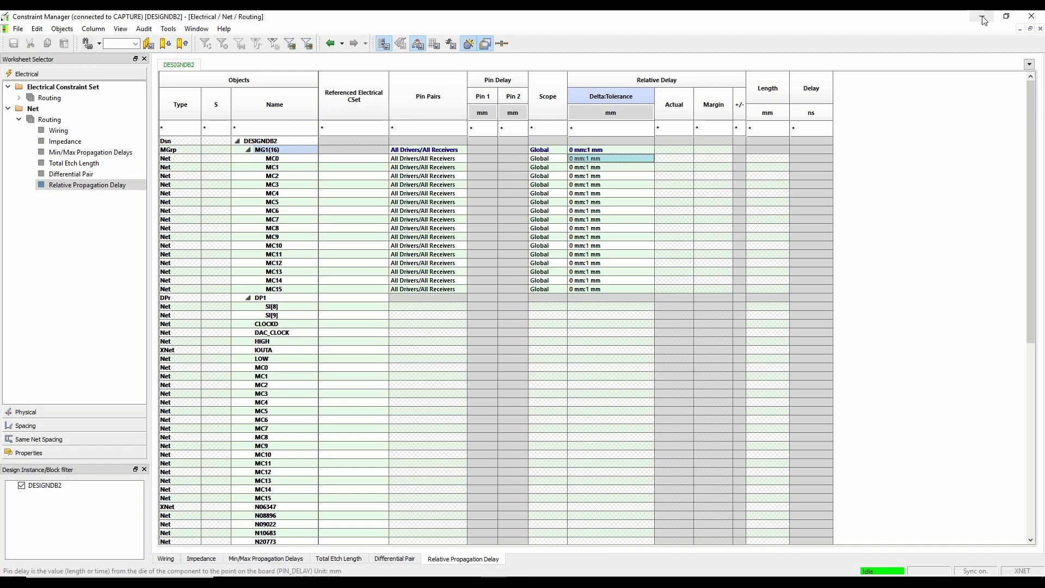
Close Constraint Manager and save the designdb2 design in OrCAD Capture.
{"action": "left_click", "coordinate": [1037, 17]}
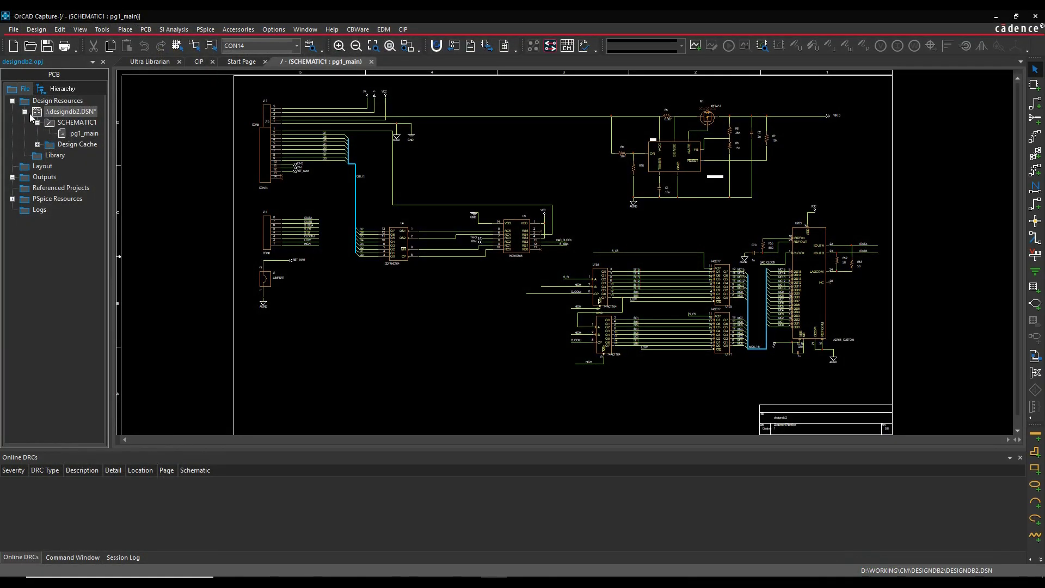
{"action": "left_click", "coordinate": [47, 45]}
{"action": "left_click", "coordinate": [71, 112]}
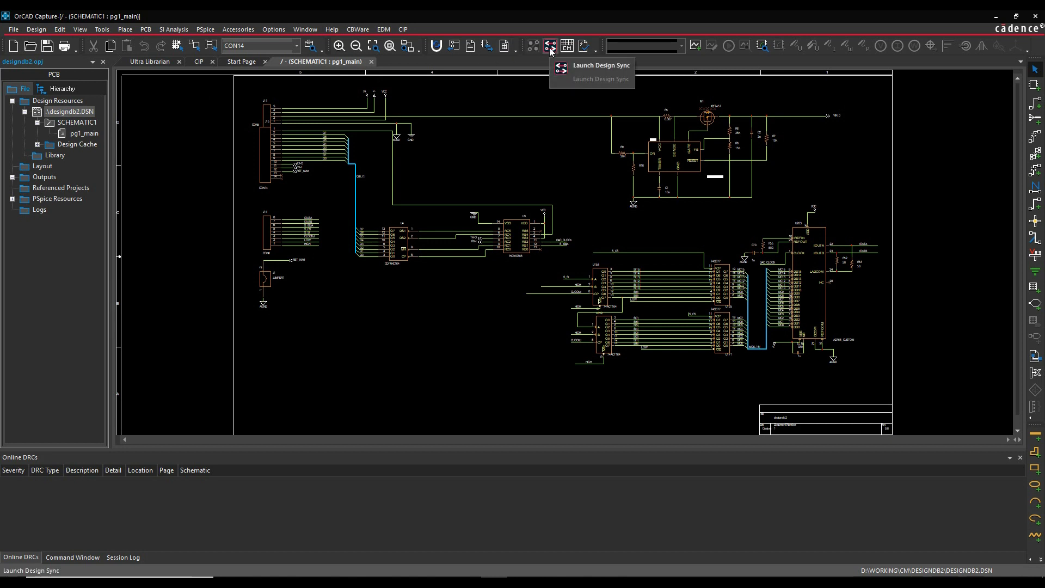
Review the Design Sync setup options and accept them as they are.
{"action": "left_click", "coordinate": [146, 30]}
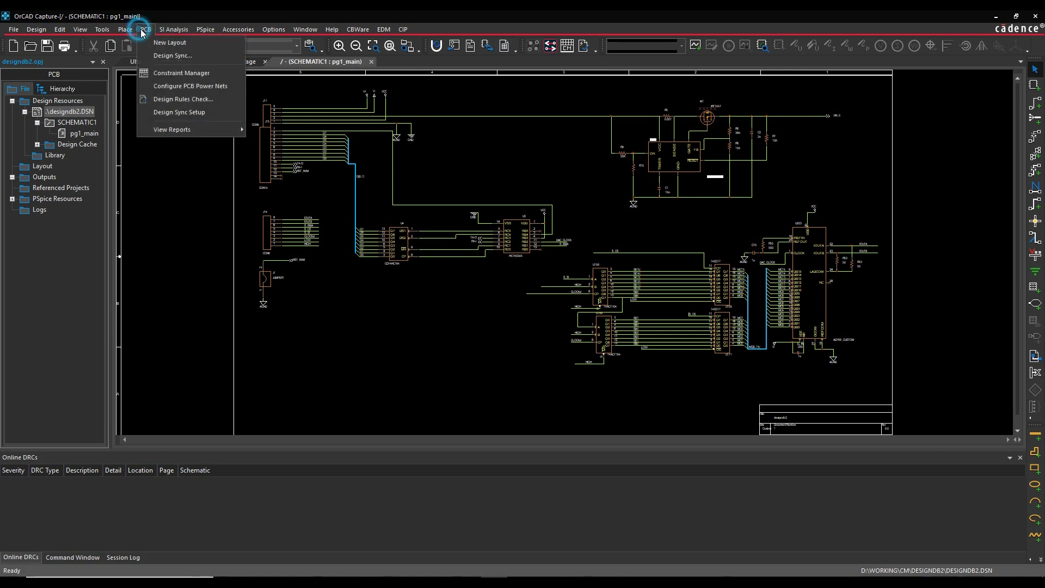
{"action": "left_click", "coordinate": [183, 113]}
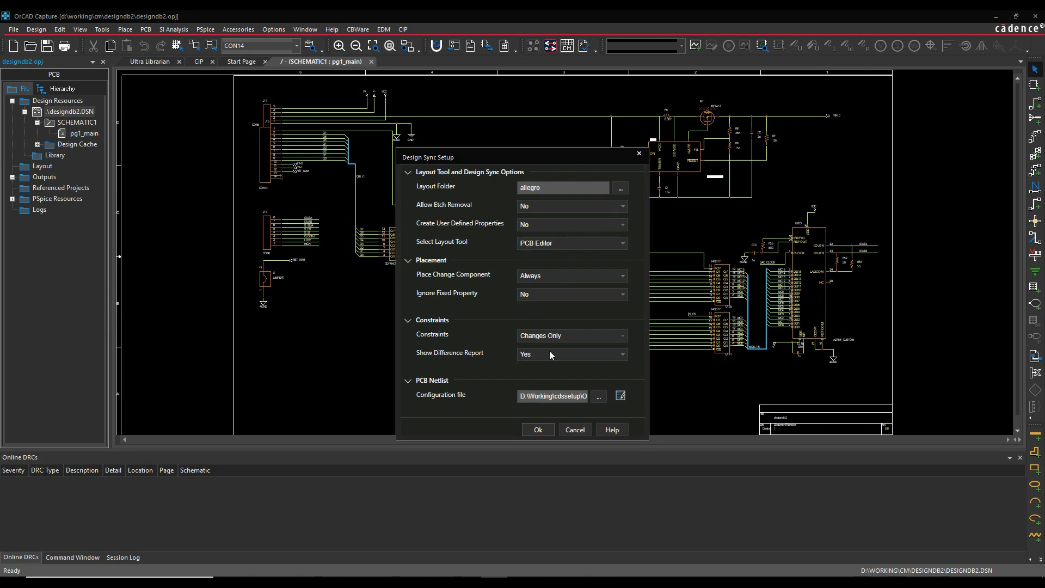
{"action": "left_click", "coordinate": [536, 430]}
Run Design Sync to create the new layout allegro\designdb2.brd and open it in OrCAD PCB Designer Professional w/PSpice.
{"action": "left_click", "coordinate": [551, 46]}
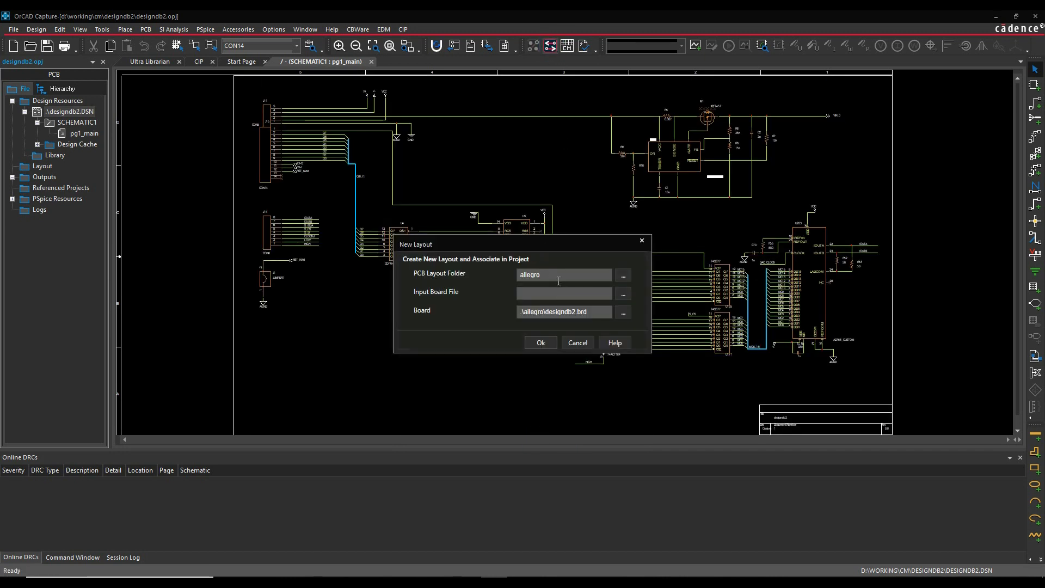
{"action": "left_click", "coordinate": [541, 344]}
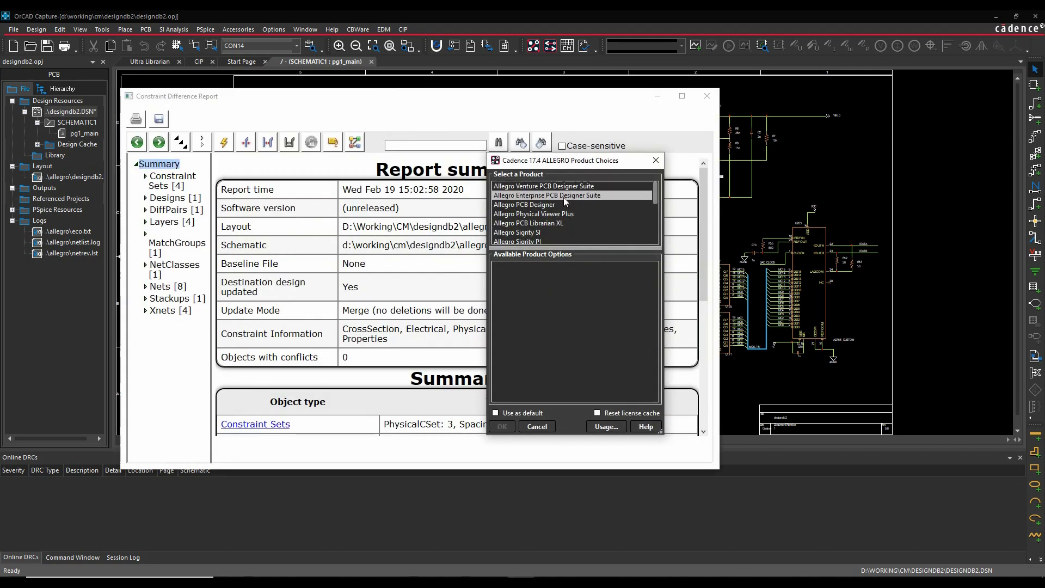
{"action": "double_click", "coordinate": [570, 224]}
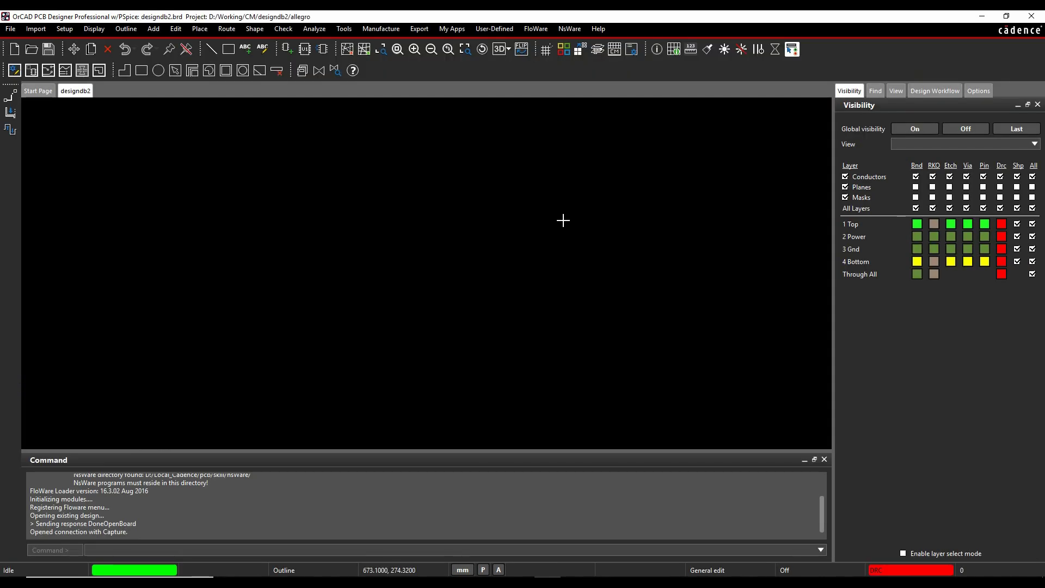
Examine the match group delays, physical constraint sets and net assignments in the board's Constraint Manager, and close the constraint difference report.
{"action": "left_click", "coordinate": [615, 52]}
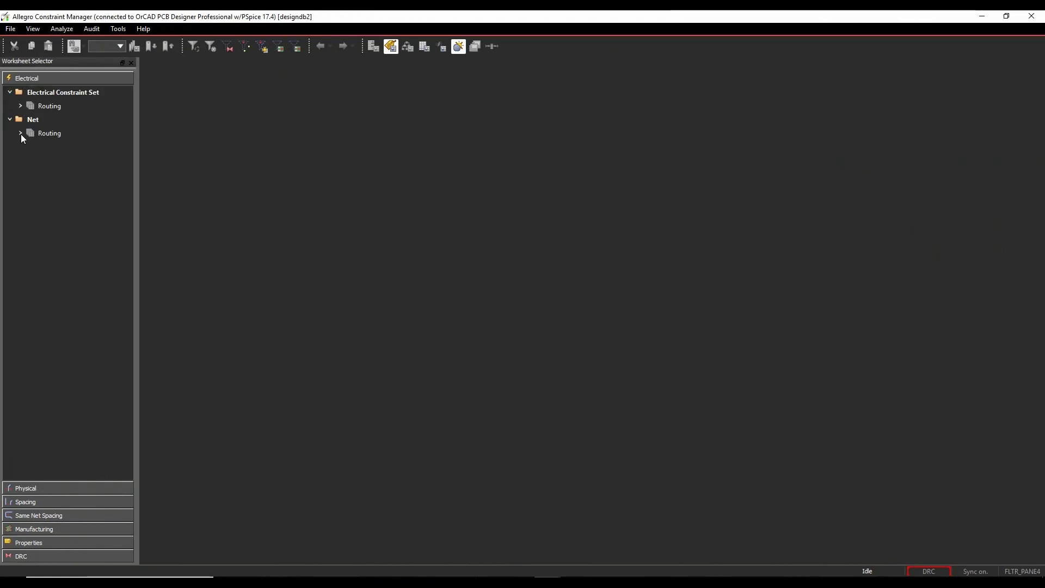
{"action": "left_click", "coordinate": [21, 133]}
{"action": "left_click", "coordinate": [61, 217]}
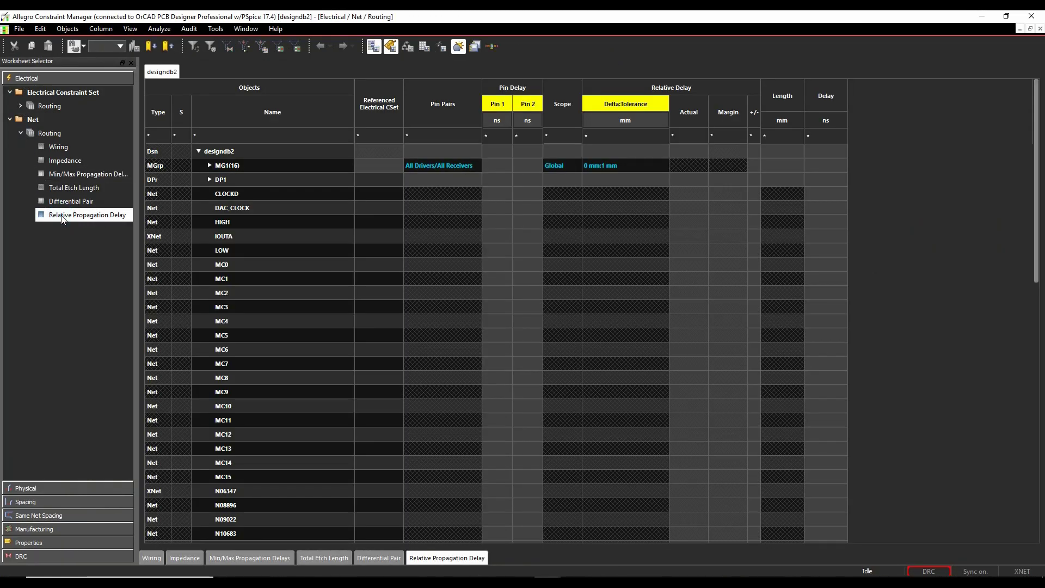
{"action": "left_click", "coordinate": [247, 166]}
{"action": "left_click", "coordinate": [210, 165]}
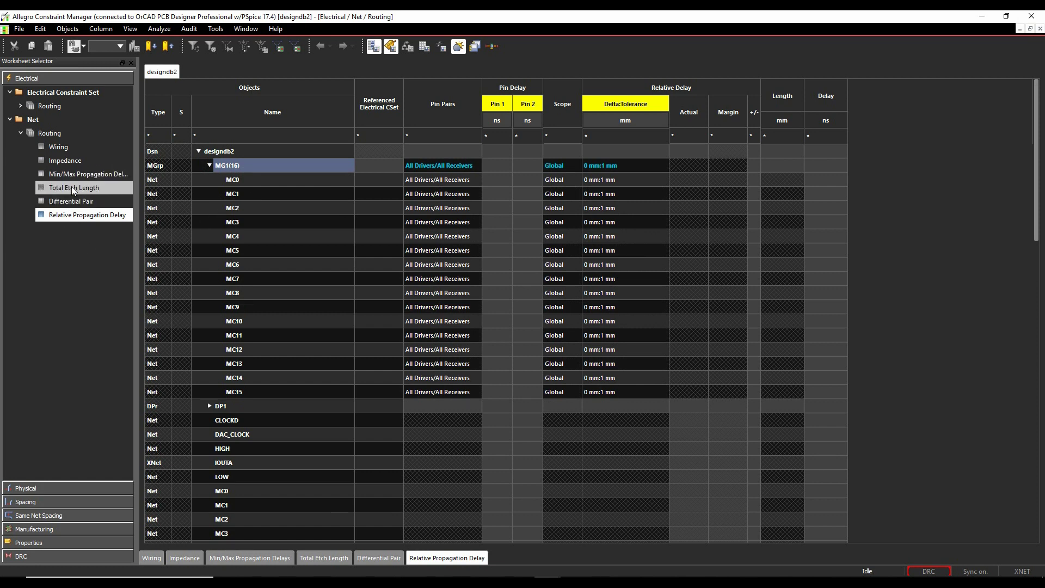
{"action": "left_click", "coordinate": [54, 488]}
{"action": "left_click", "coordinate": [52, 119]}
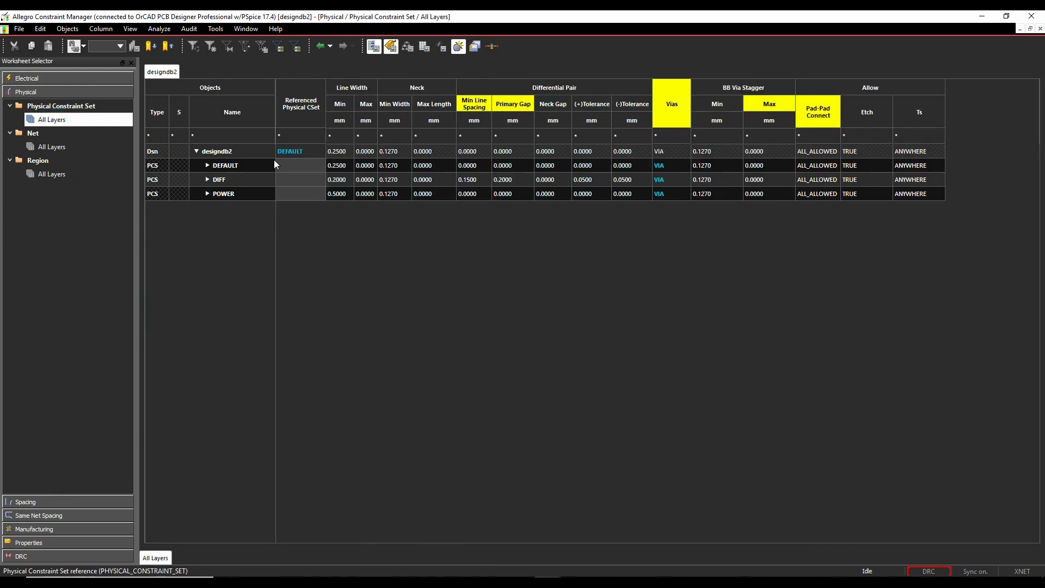
{"action": "left_click", "coordinate": [51, 148]}
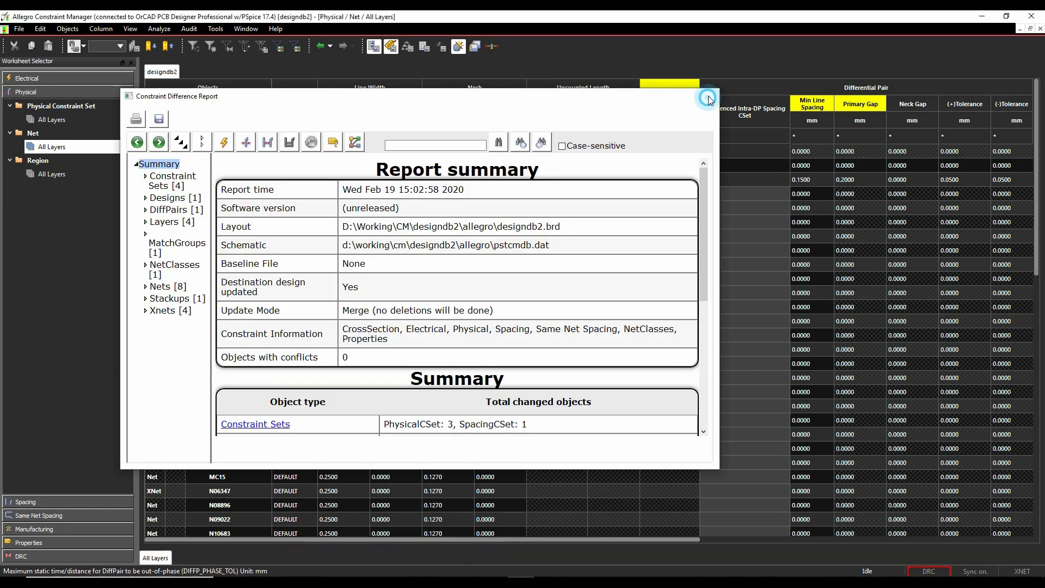
{"action": "left_click", "coordinate": [708, 98]}
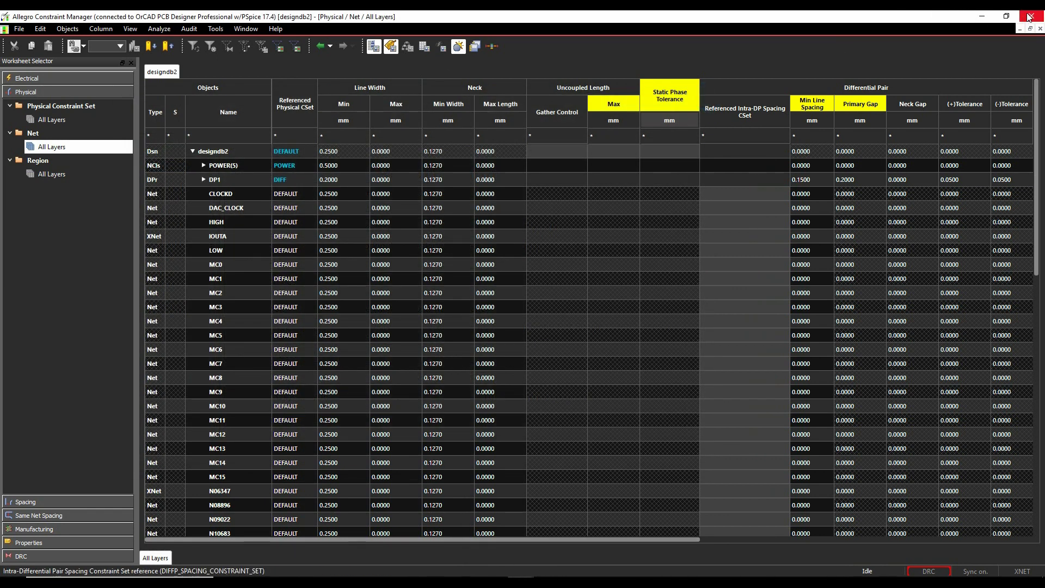
Set the minimum line width of the POWER physical constraint set to 0.7 mm and check it in the net worksheet.
{"action": "left_click", "coordinate": [50, 121]}
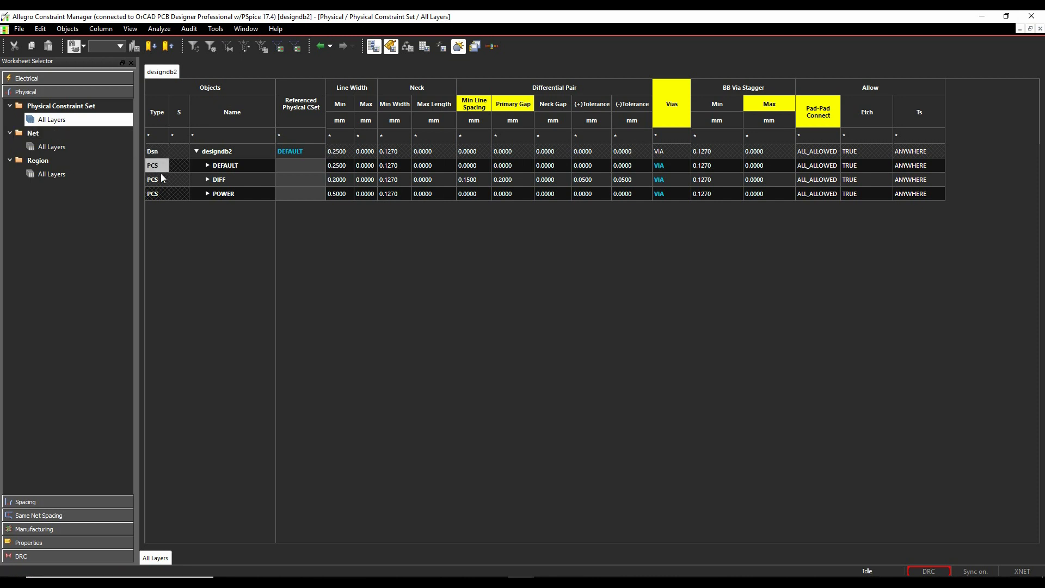
{"action": "double_click", "coordinate": [345, 197]}
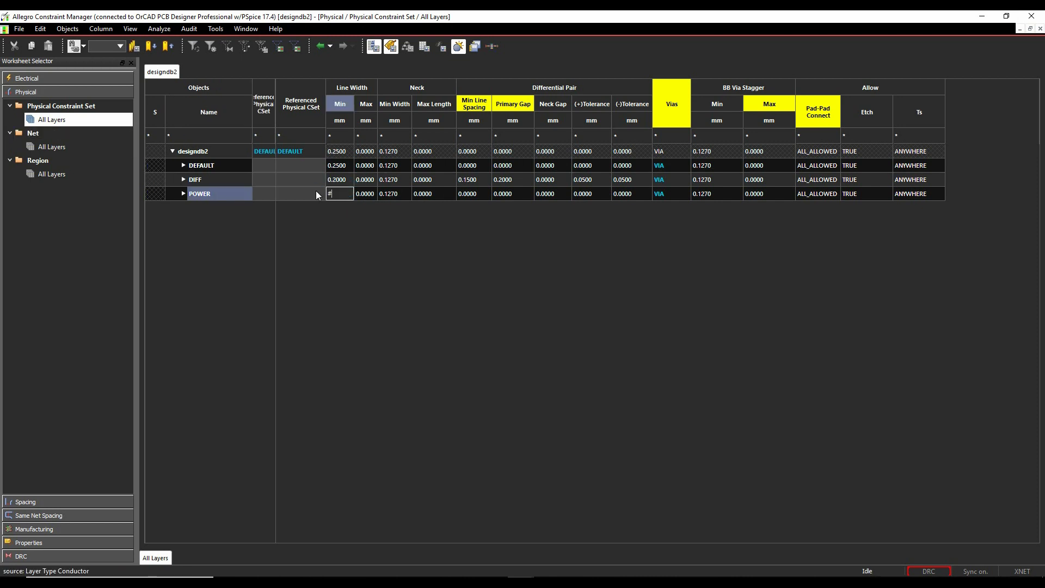
{"action": "type", "text": "0.7"}
{"action": "key", "text": "Return"}
{"action": "left_click", "coordinate": [46, 148]}
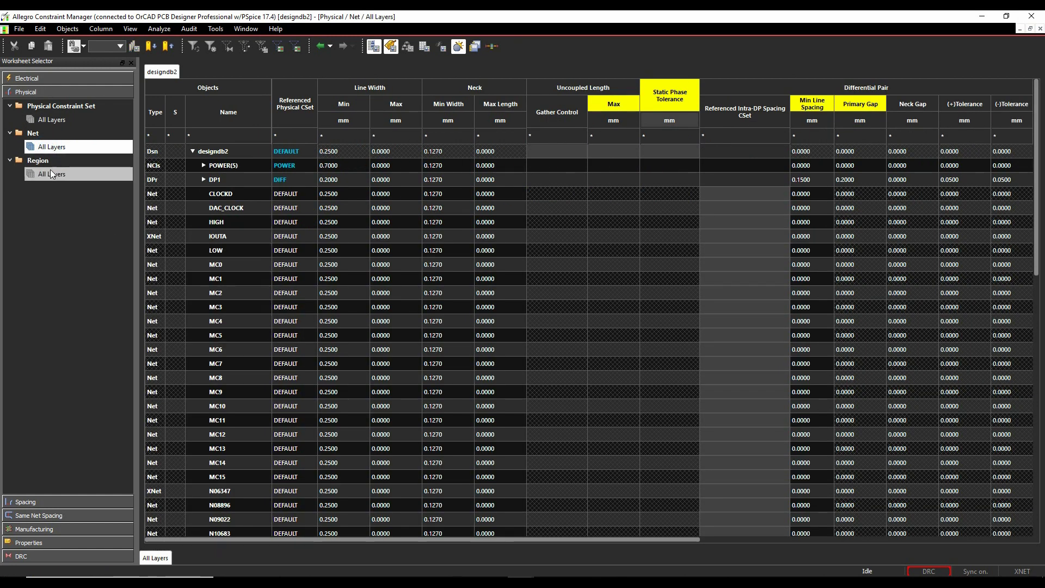
Create a spacing constraint set named 1mm_gap from the DEFAULT spacing constraint set.
{"action": "left_click", "coordinate": [43, 502]}
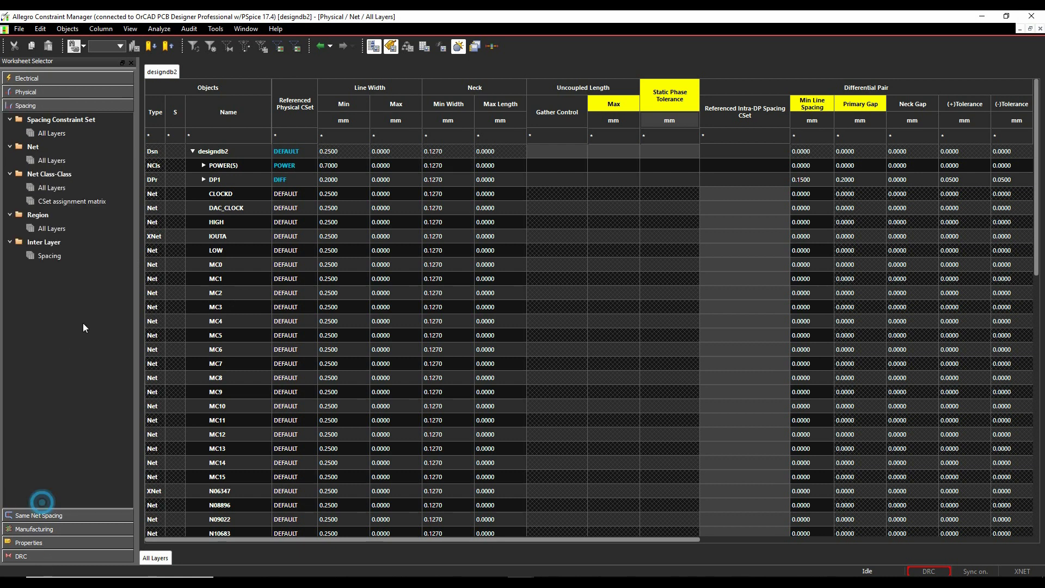
{"action": "left_click", "coordinate": [50, 134]}
{"action": "right_click", "coordinate": [252, 169]}
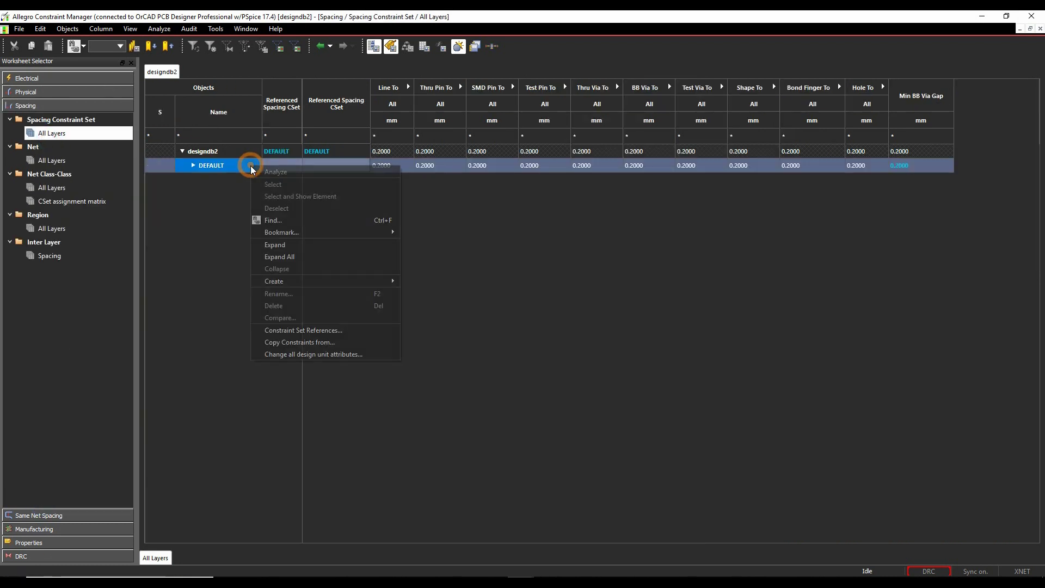
{"action": "mouse_move", "coordinate": [275, 281]}
{"action": "left_click", "coordinate": [428, 282]}
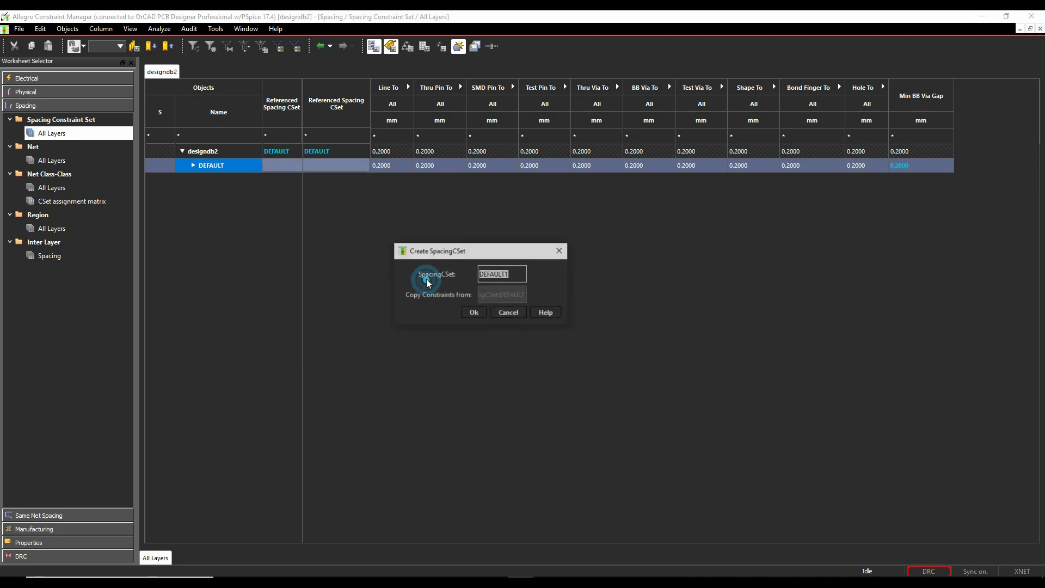
{"action": "type", "text": "1mm_gap"}
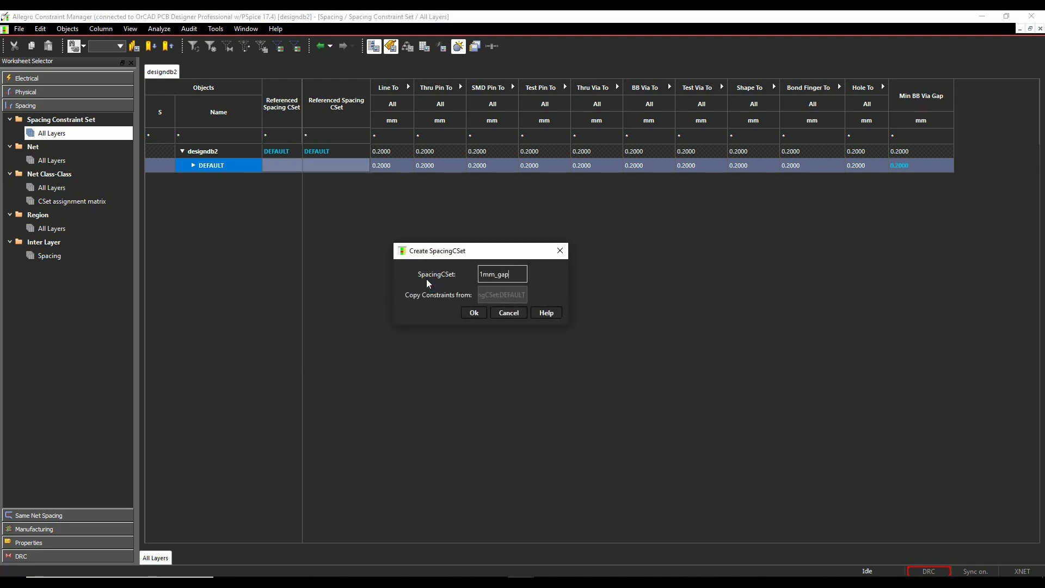
{"action": "key", "text": "Return"}
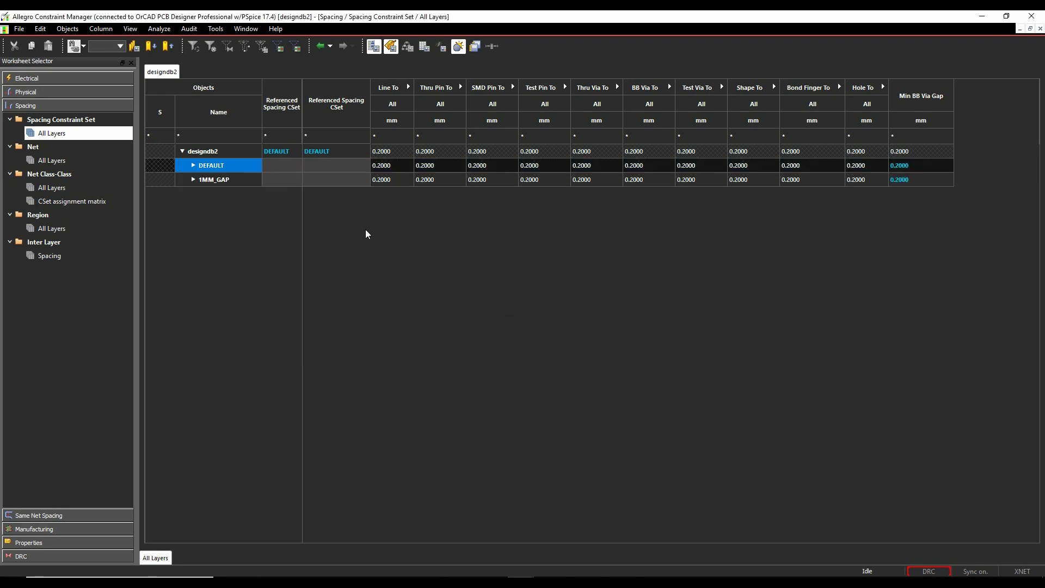
Set all spacing values of the 1MM_GAP constraint set to 1 mm.
{"action": "left_click_drag", "start_coordinate": [400, 181], "coordinate": [905, 188]}
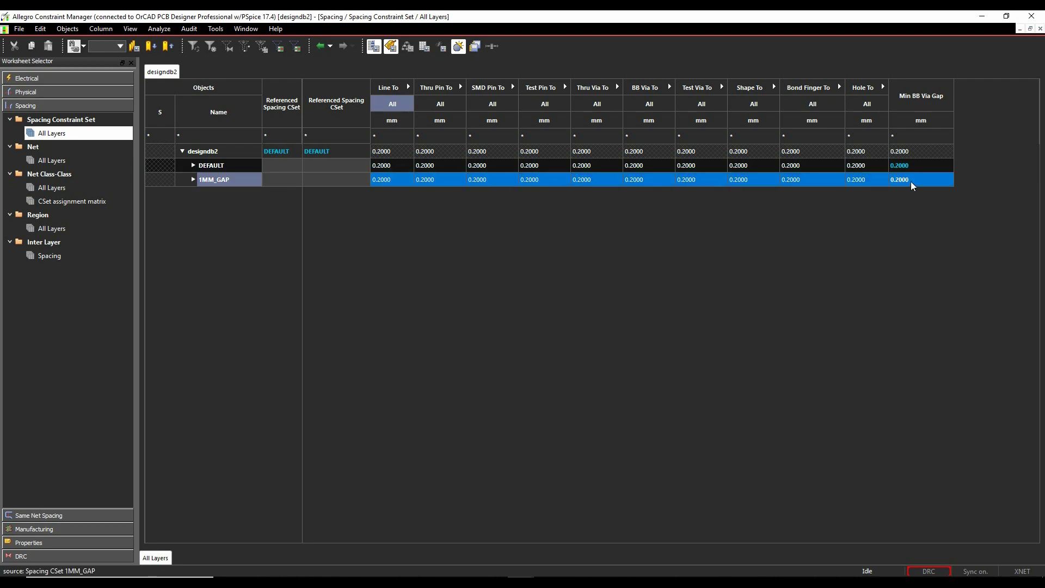
{"action": "type", "text": "1"}
{"action": "key", "text": "Return"}
Close the board's Constraint Manager and switch to the schematic in OrCAD Capture.
{"action": "left_click", "coordinate": [1032, 16]}
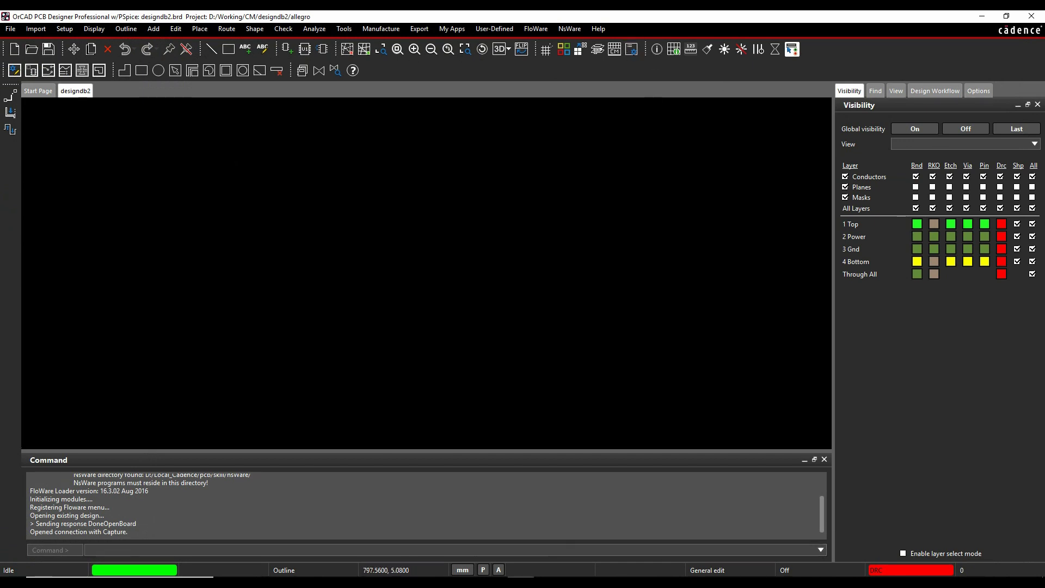
{"action": "key", "text": "alt+Tab"}
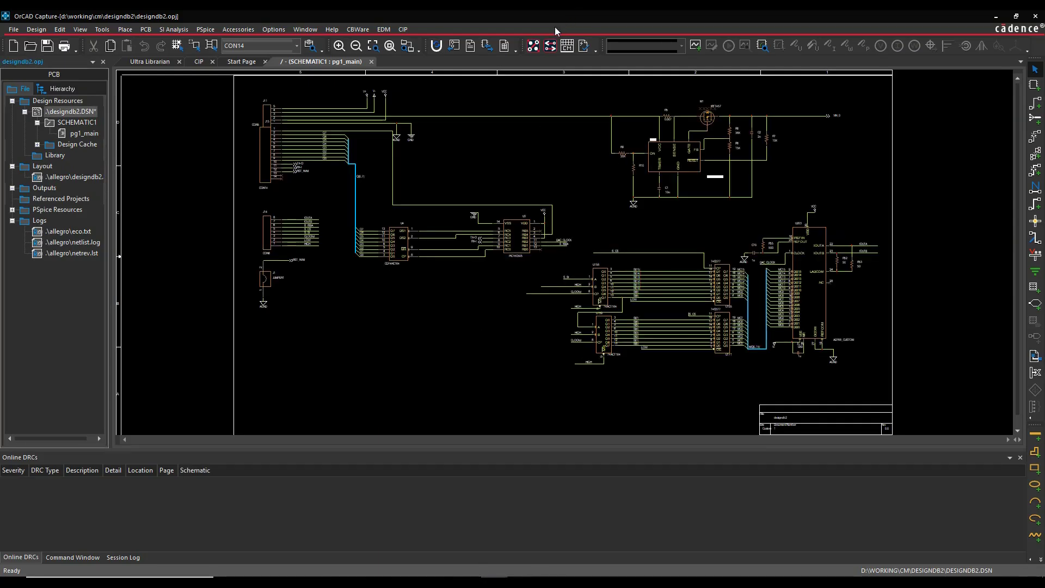
Synchronise the designdb2 layout's constraint changes back to the schematic and check the summary of the Constraint Difference Report.
{"action": "left_click", "coordinate": [550, 48]}
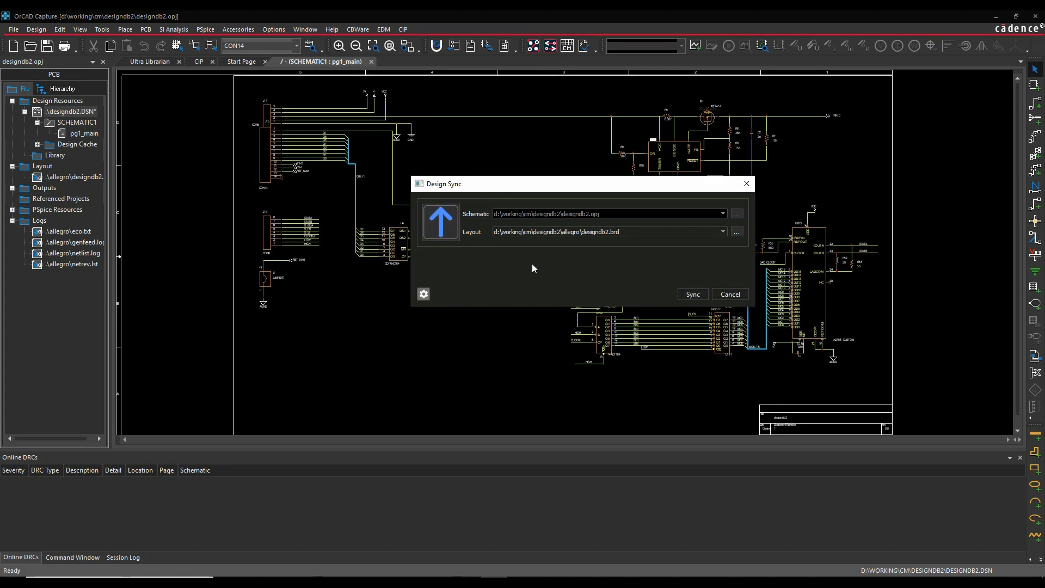
{"action": "left_click", "coordinate": [693, 295]}
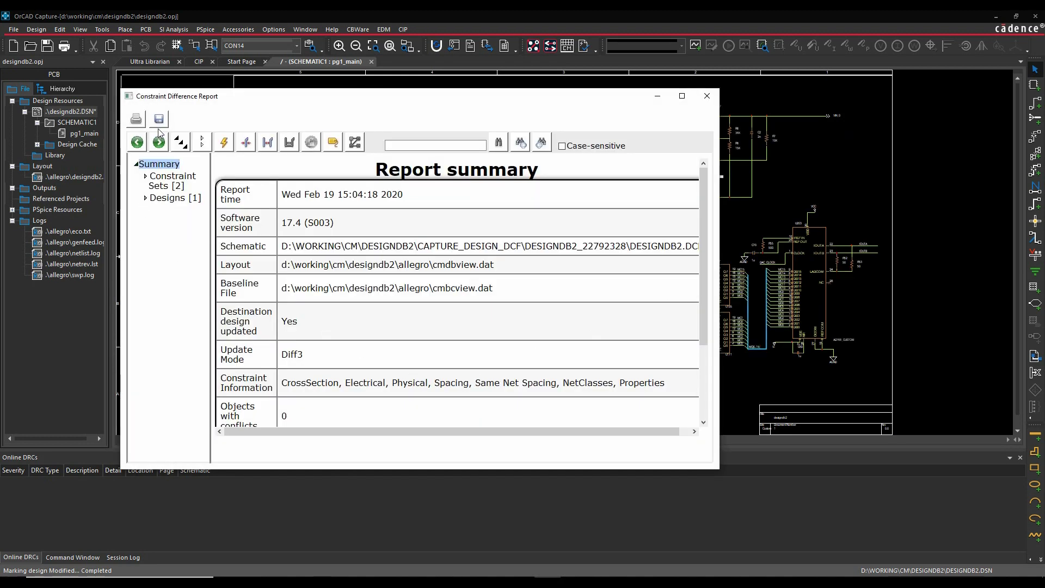
{"action": "scroll", "coordinate": [448, 318], "scroll_direction": "down", "scroll_amount": 3}
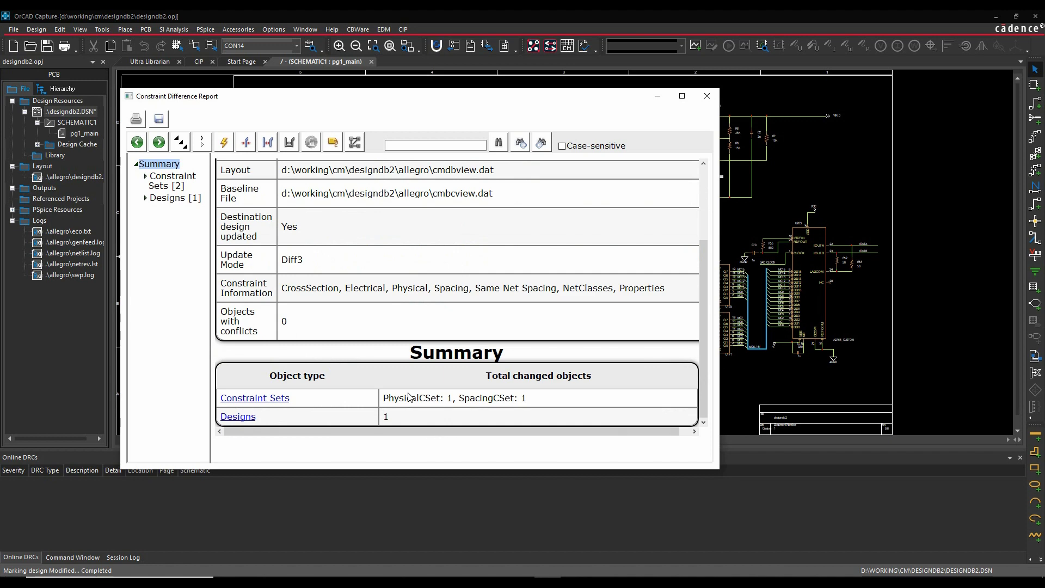
{"action": "left_click", "coordinate": [707, 97]}
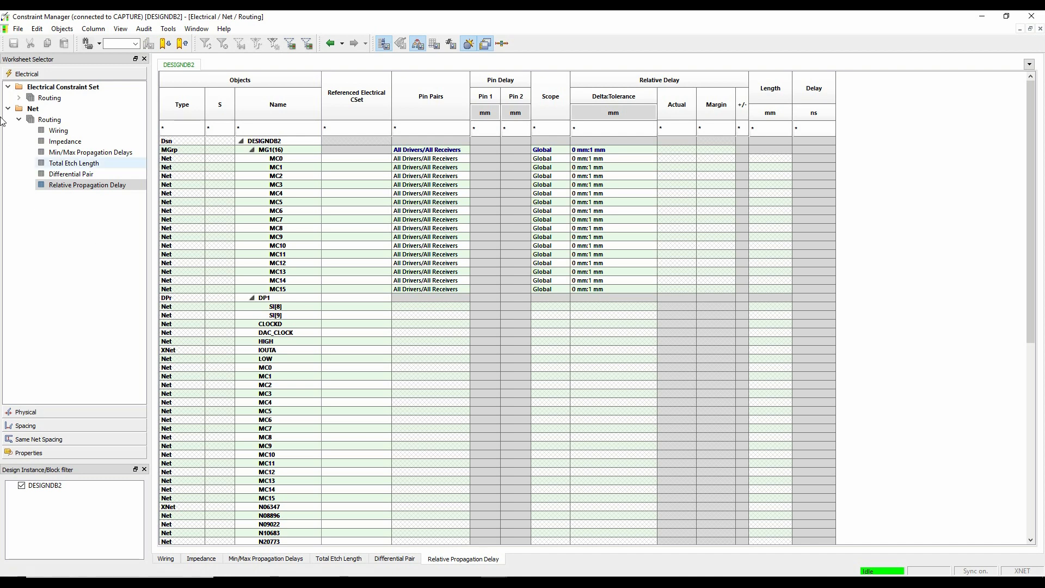
Check the line widths of the physical constraint sets and the values of the spacing constraint sets in the schematic's Constraint Manager.
{"action": "left_click", "coordinate": [55, 413]}
{"action": "left_click", "coordinate": [48, 112]}
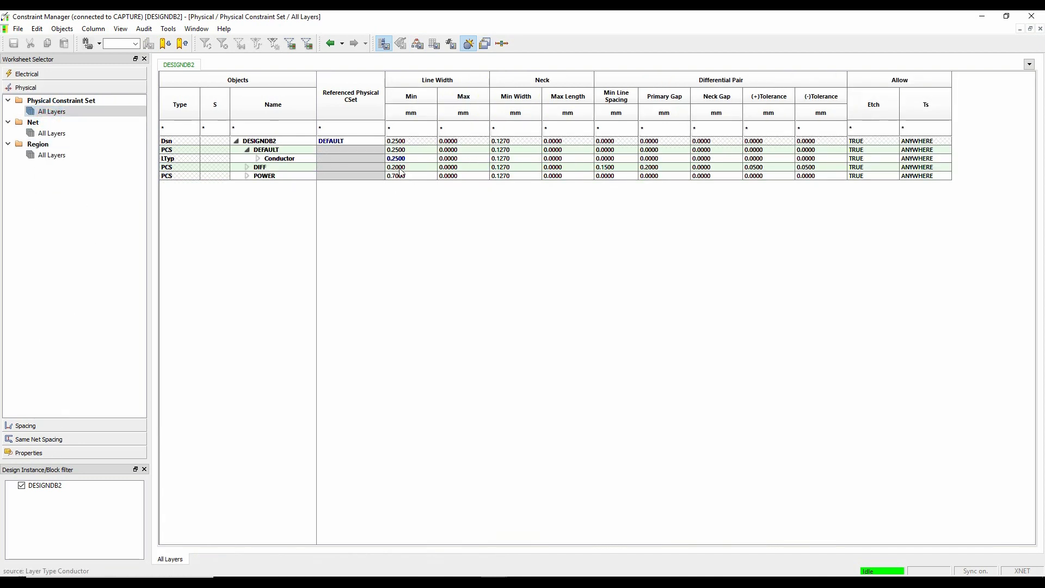
{"action": "left_click", "coordinate": [71, 428]}
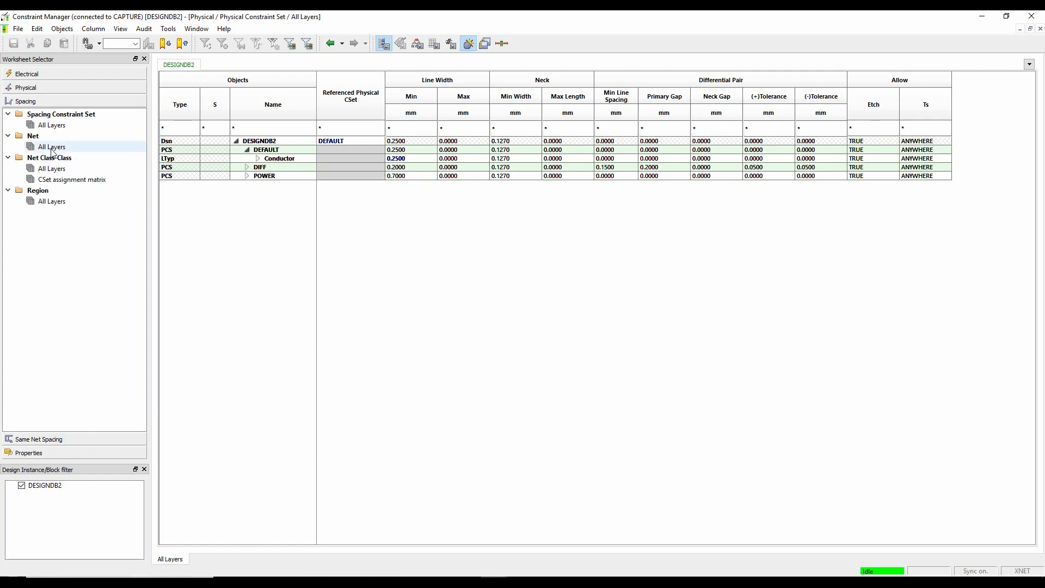
{"action": "left_click", "coordinate": [54, 125]}
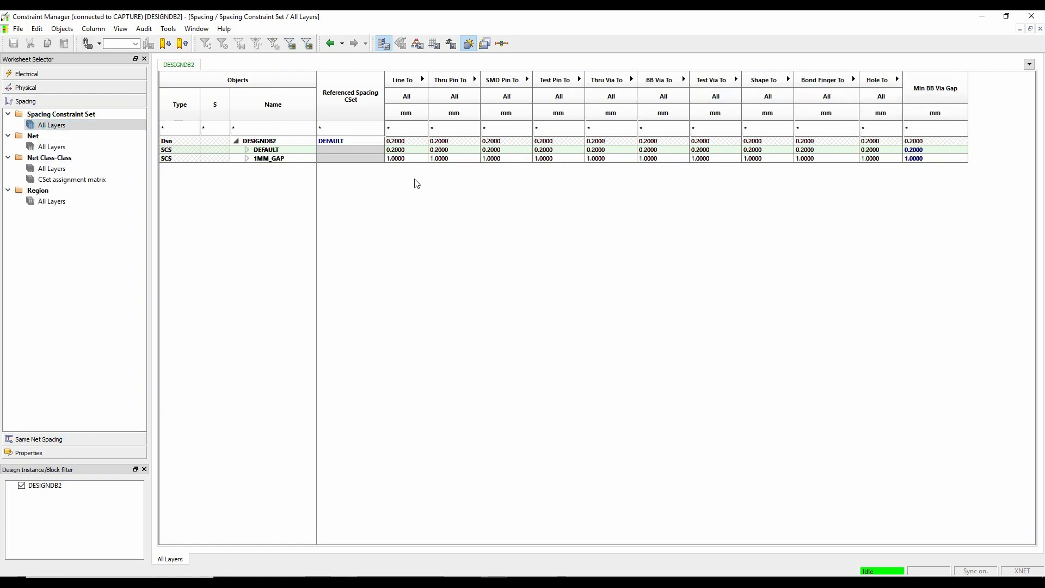
Enable Constraint Manager for the designdb3 schematic, migrating constraints from the PCB layout and accepting the proposed power net voltages.
{"action": "key", "text": "alt+Tab"}
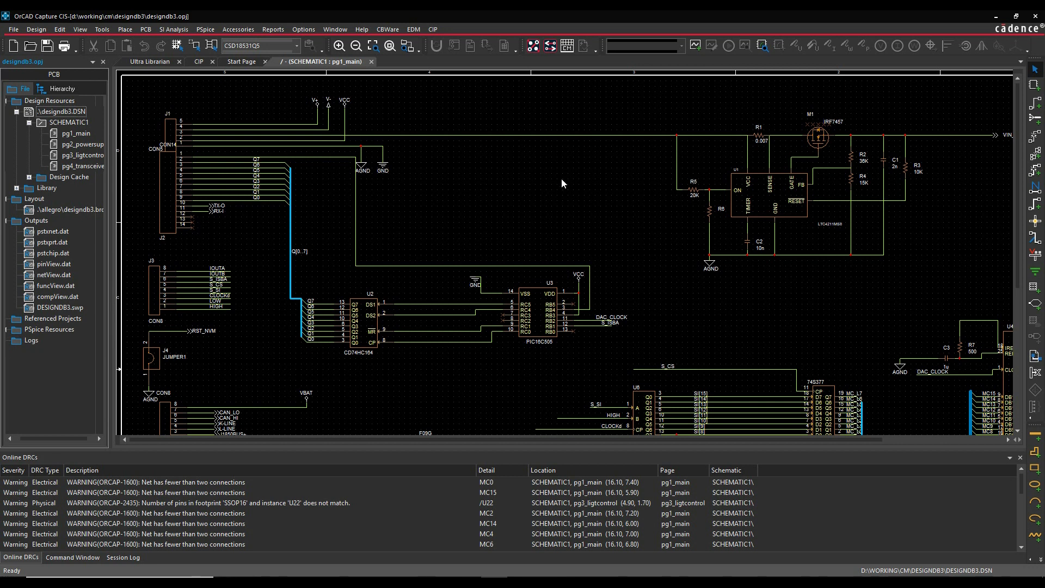
{"action": "left_click", "coordinate": [62, 111]}
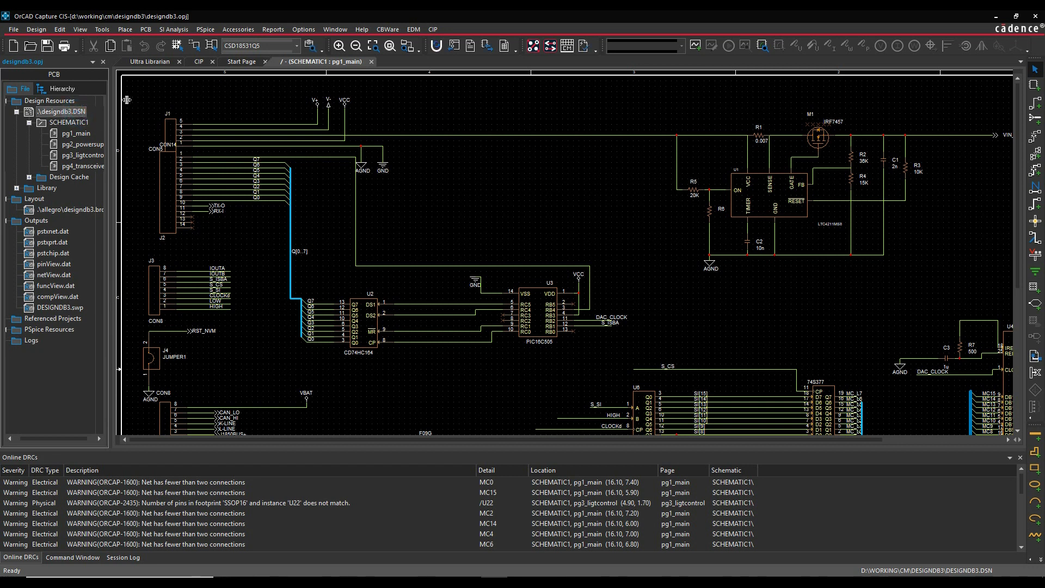
{"action": "left_click", "coordinate": [567, 47]}
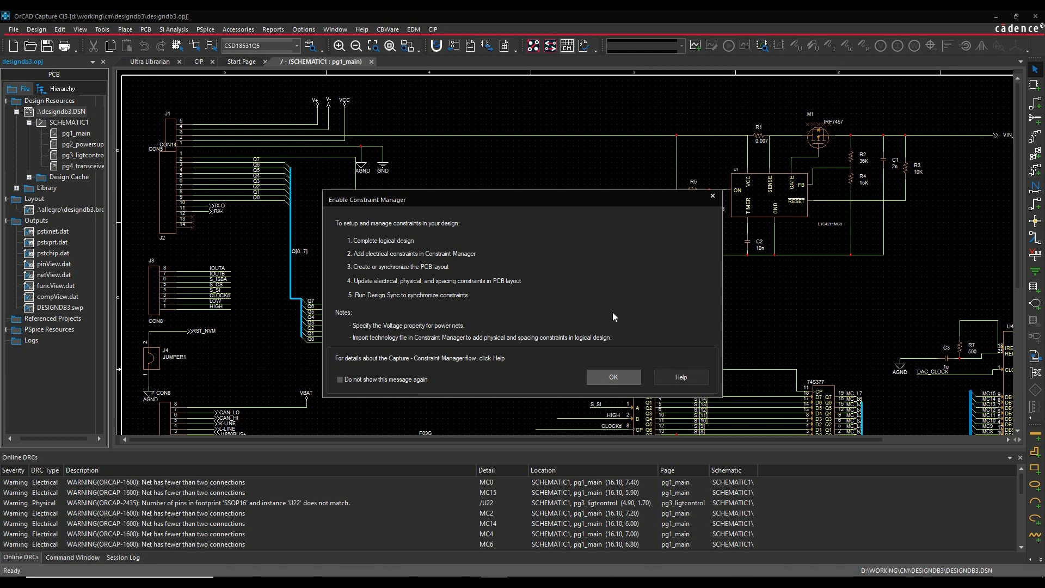
{"action": "left_click", "coordinate": [605, 378]}
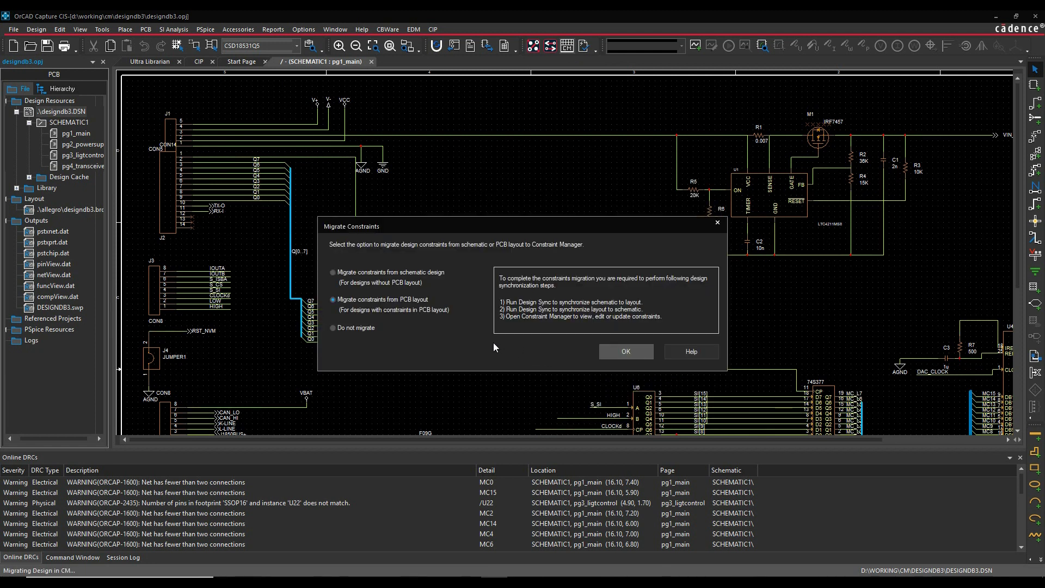
{"action": "left_click", "coordinate": [361, 275]}
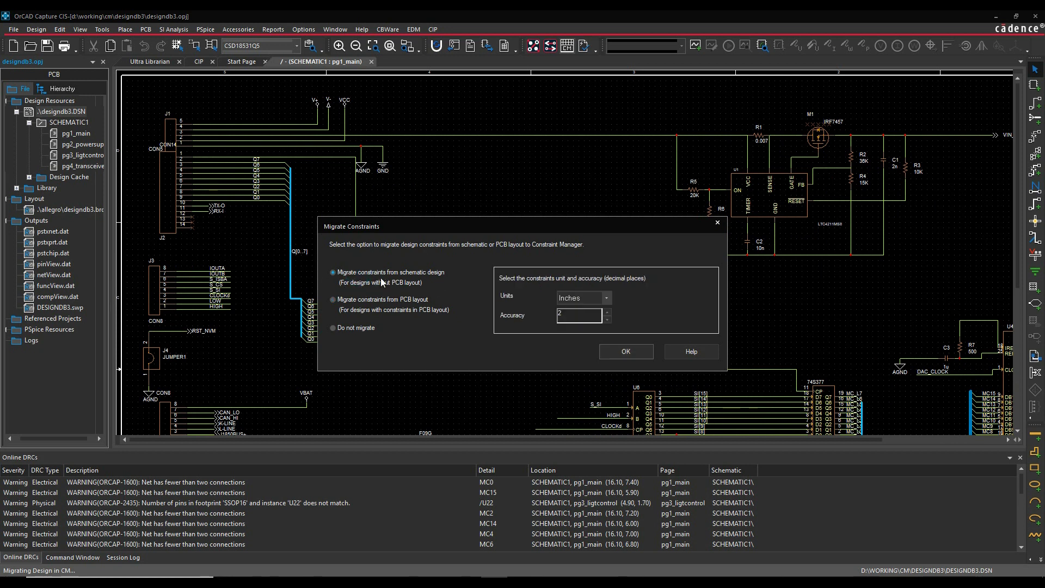
{"action": "left_click", "coordinate": [360, 303]}
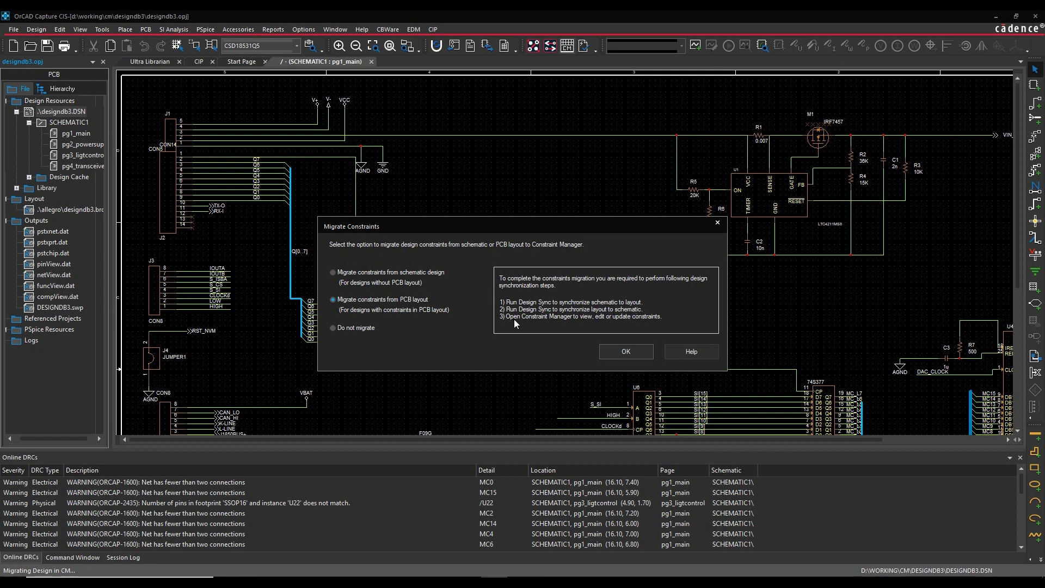
{"action": "left_click", "coordinate": [626, 351]}
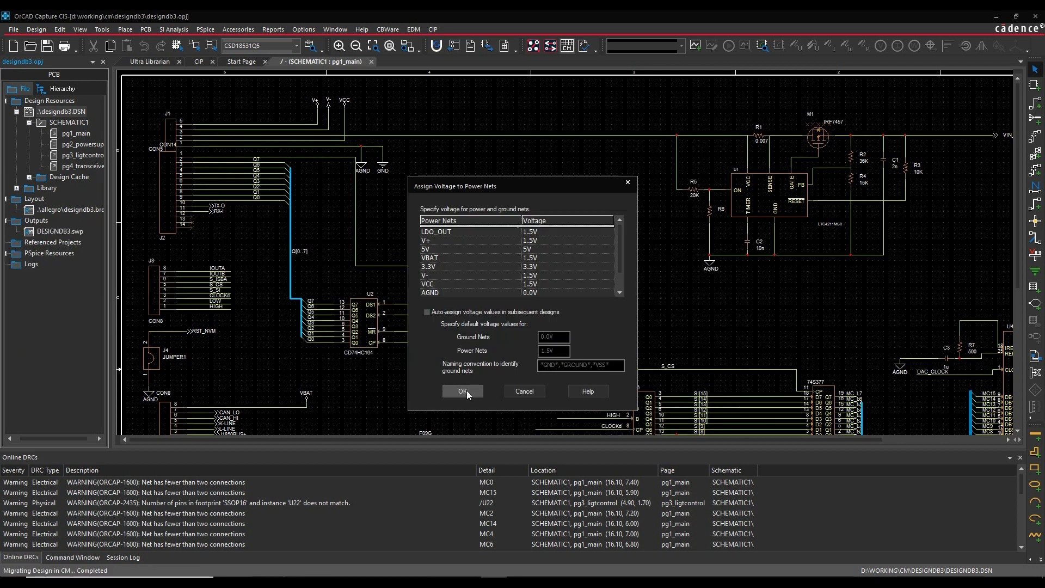
{"action": "left_click", "coordinate": [463, 392]}
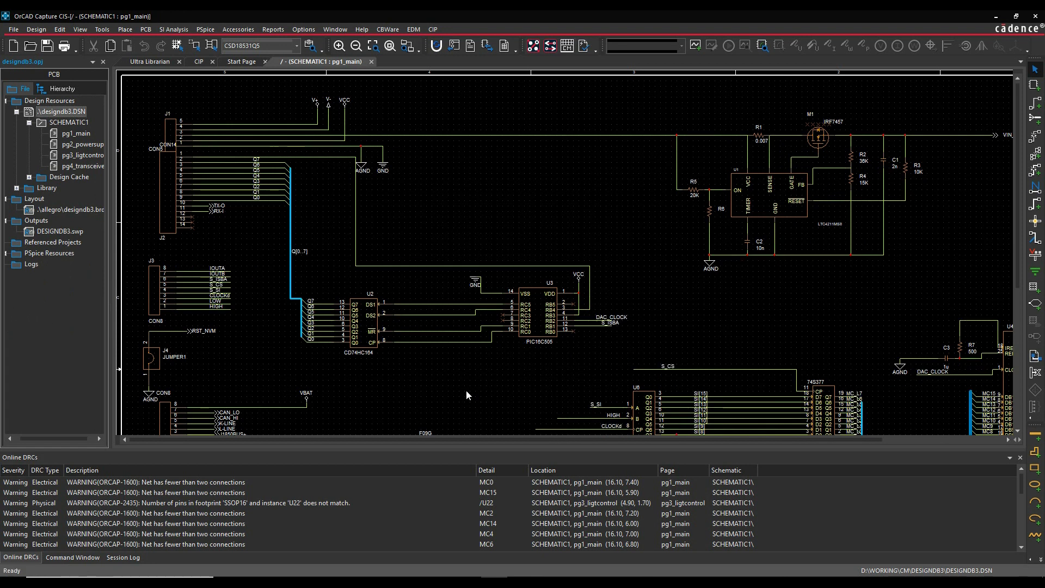
Save the design and synchronise the schematic to the layout designdb3.brd in the allegro folder, closing the difference report.
{"action": "left_click", "coordinate": [46, 47]}
{"action": "left_click", "coordinate": [551, 47]}
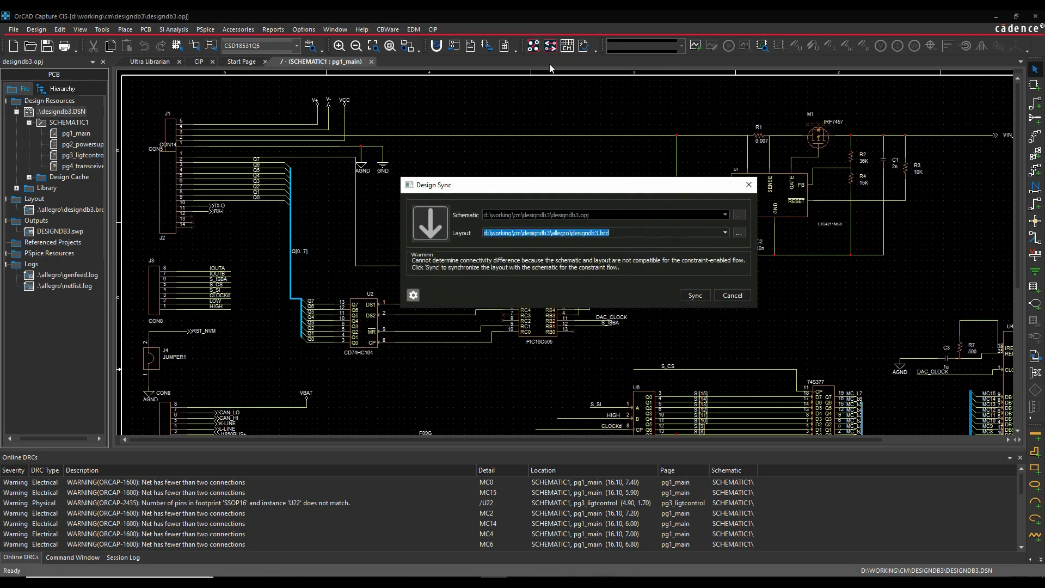
{"action": "left_click", "coordinate": [740, 233]}
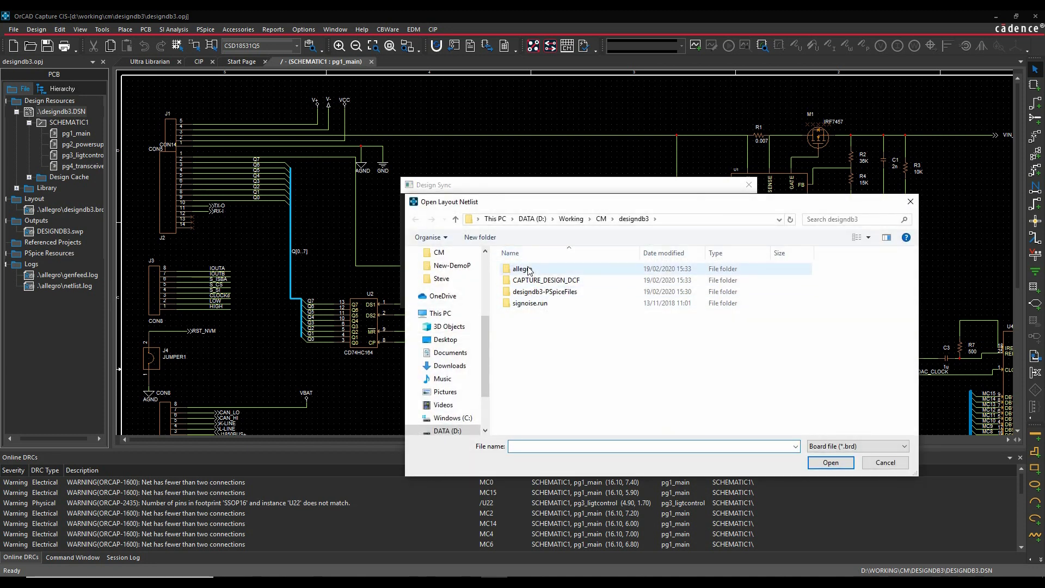
{"action": "double_click", "coordinate": [524, 269]}
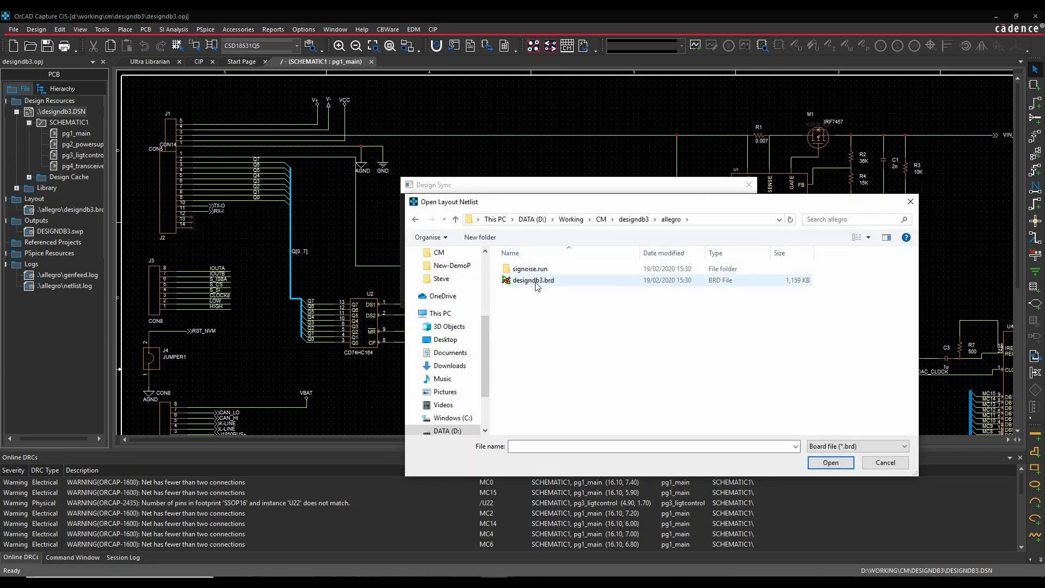
{"action": "double_click", "coordinate": [533, 280]}
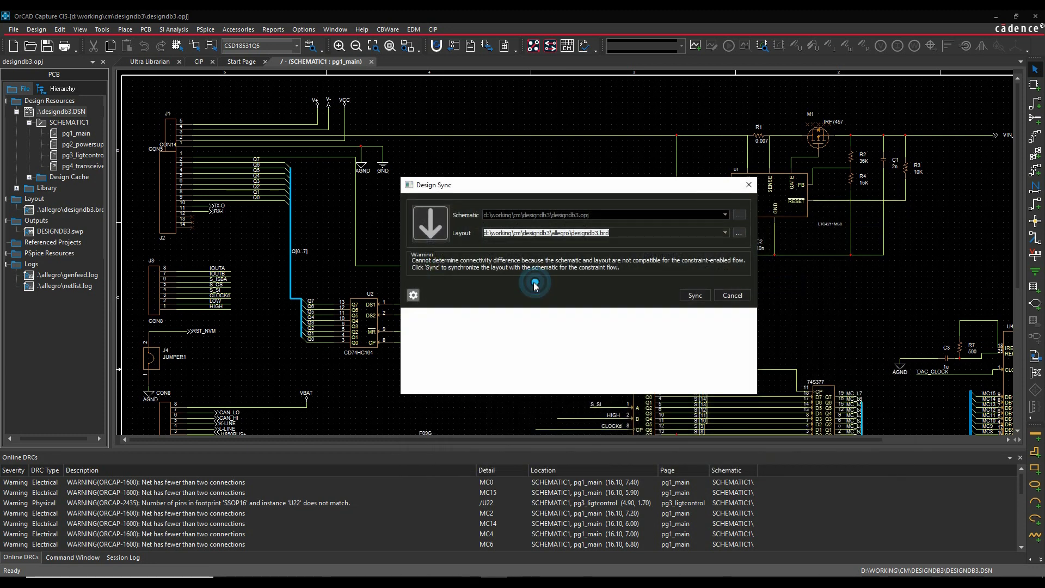
{"action": "left_click", "coordinate": [696, 295]}
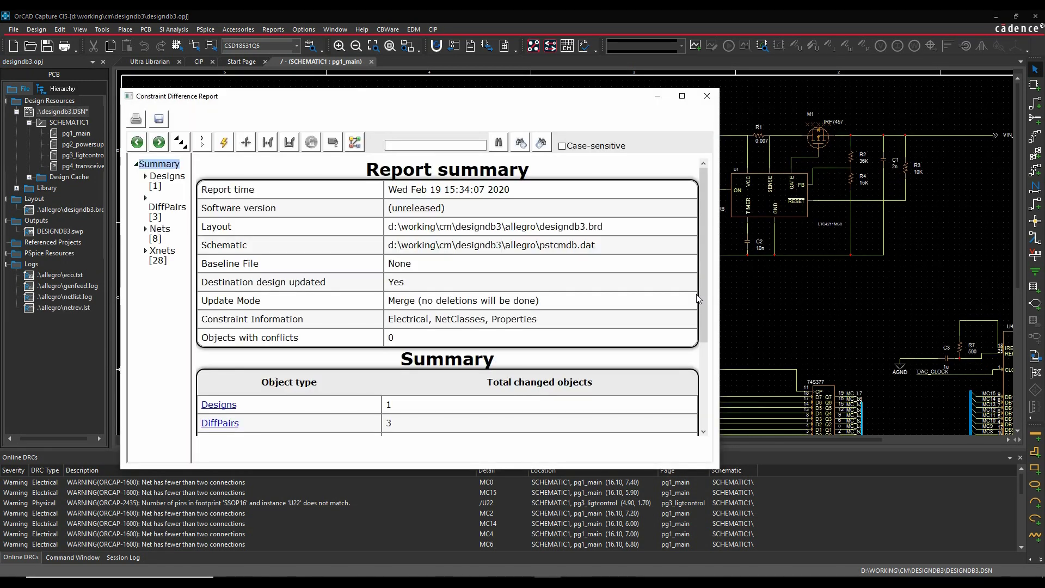
{"action": "left_click", "coordinate": [708, 96]}
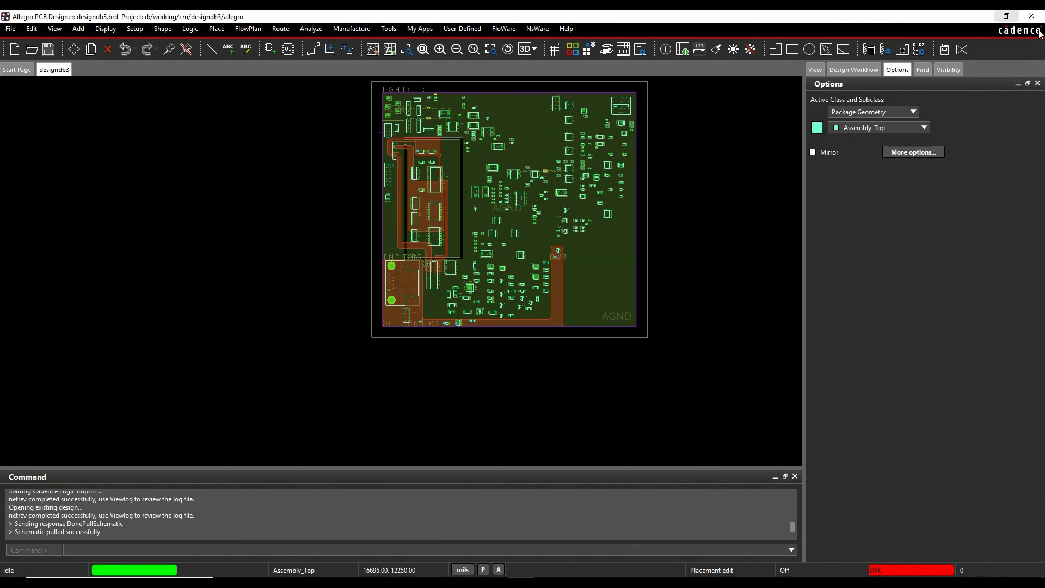
Return to the schematic and run Design Sync from the designdb3 layout to the schematic, closing the difference report.
{"action": "left_click", "coordinate": [983, 17]}
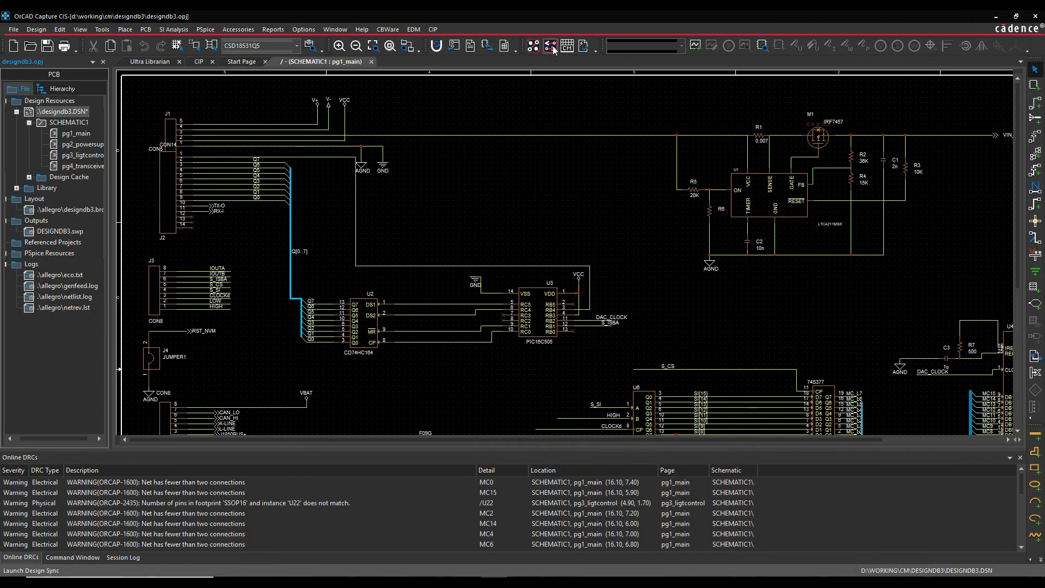
{"action": "left_click", "coordinate": [551, 46]}
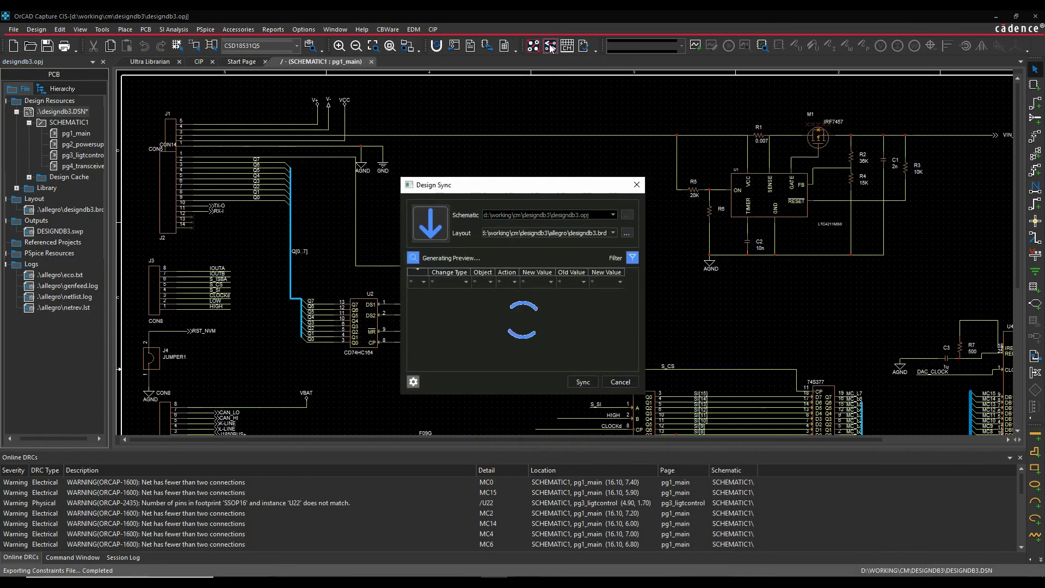
{"action": "left_click", "coordinate": [432, 224]}
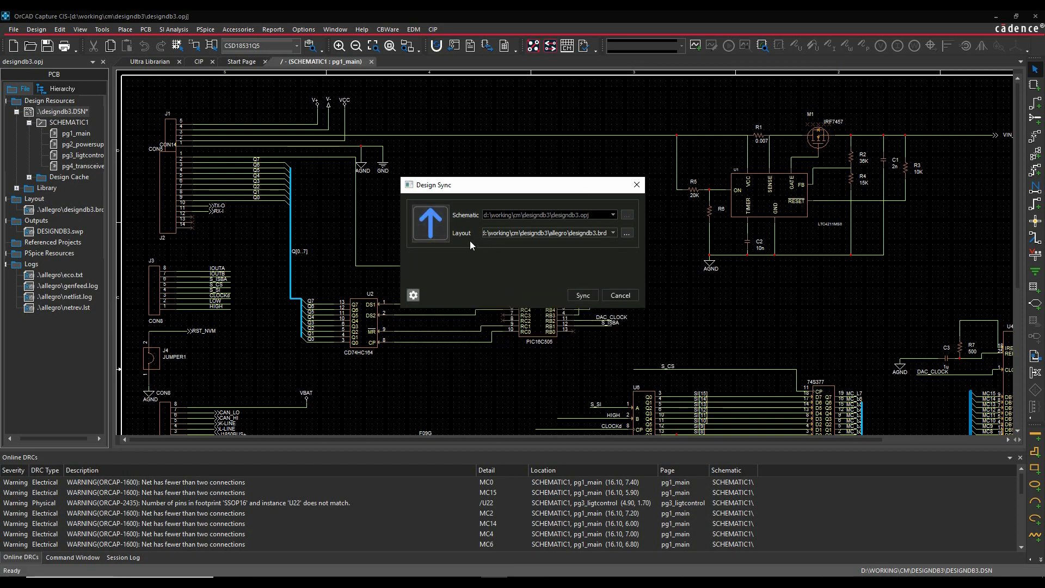
{"action": "left_click", "coordinate": [581, 296]}
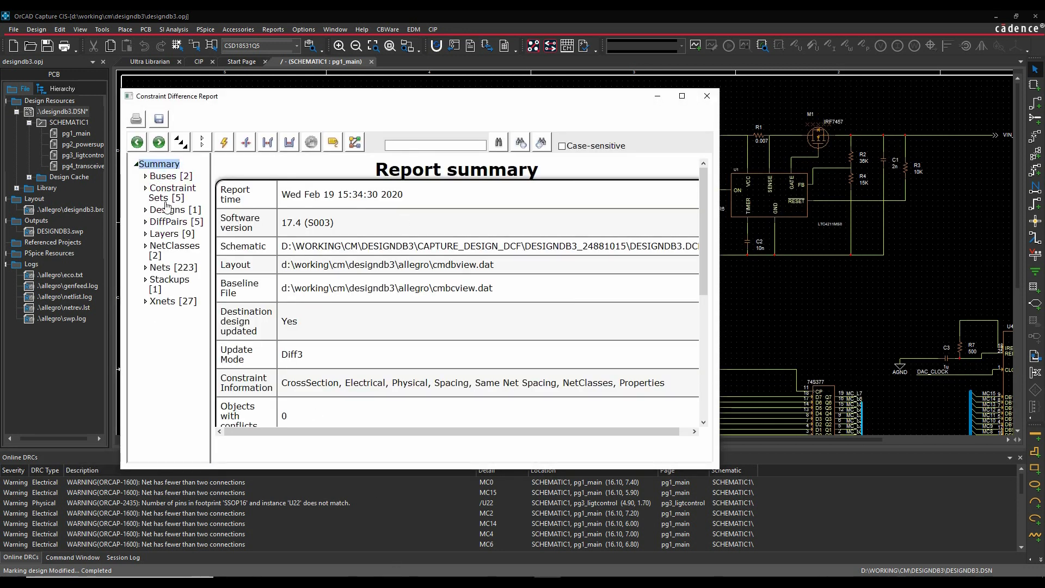
{"action": "left_click", "coordinate": [707, 96]}
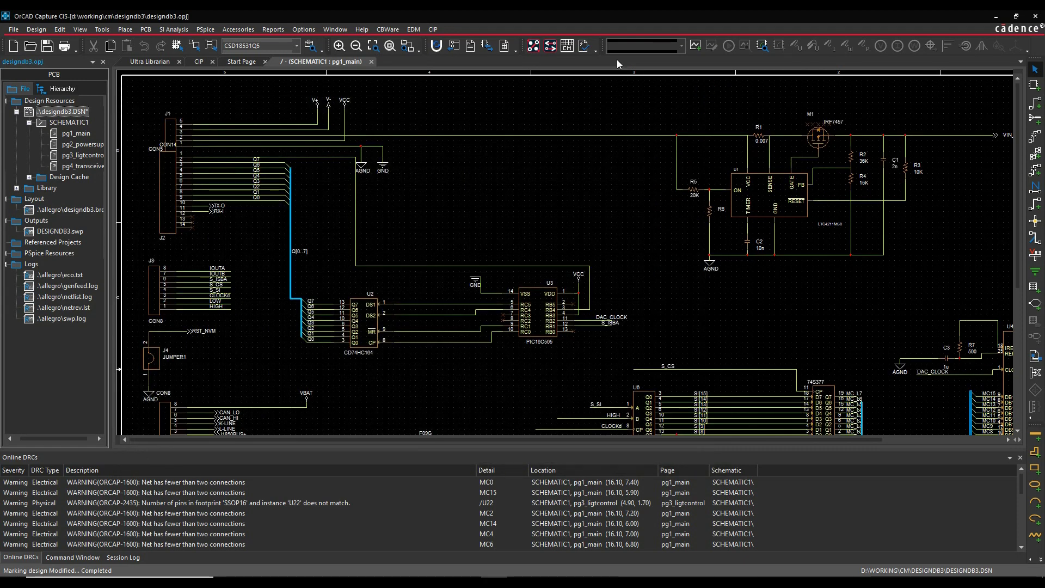
Open the designdb3 Constraint Manager from the schematic and examine the nets' relative propagation delay, impedance, total etch length and differential pair worksheets.
{"action": "left_click", "coordinate": [568, 47]}
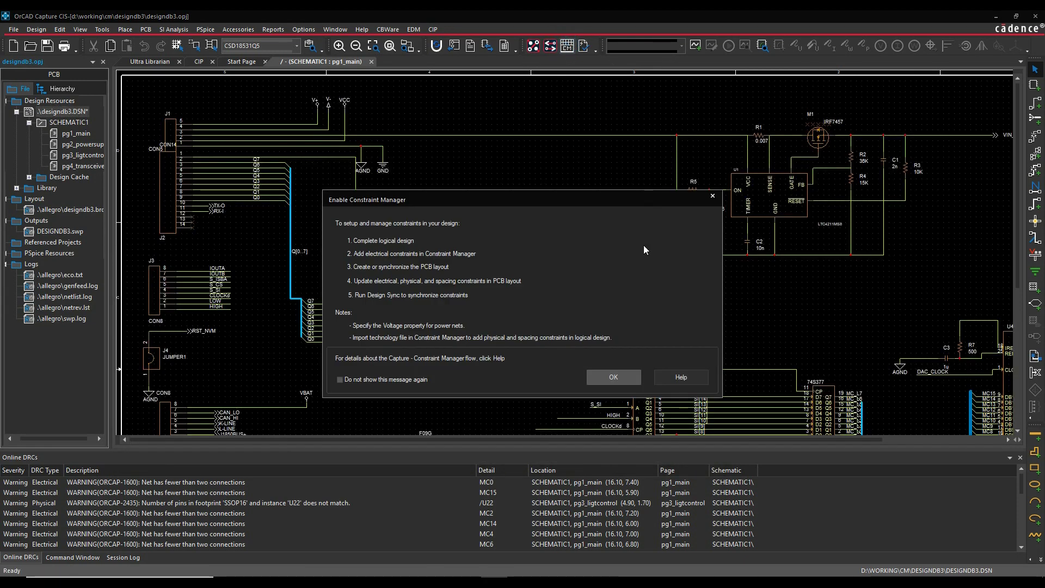
{"action": "left_click", "coordinate": [614, 377]}
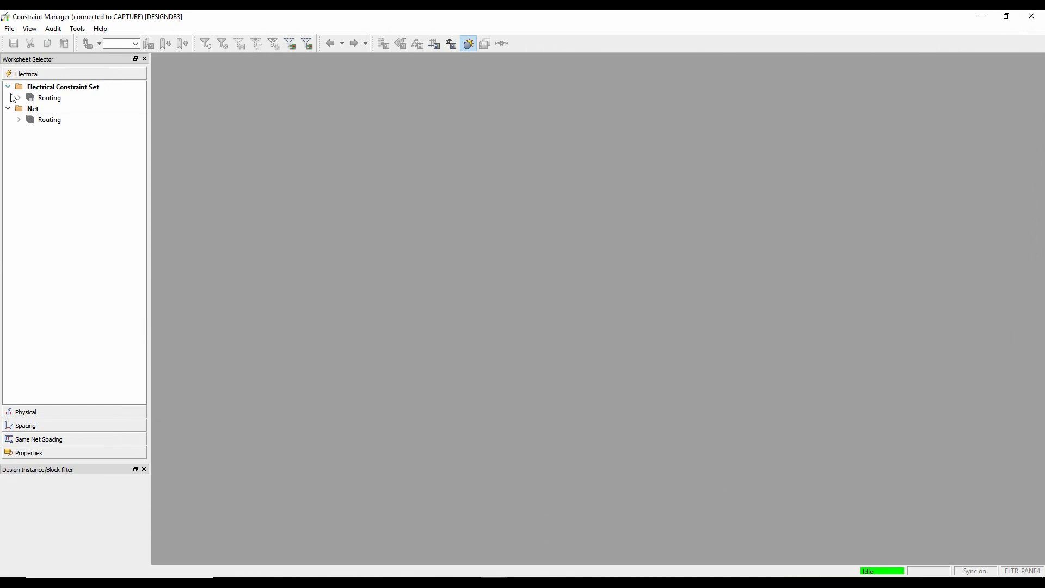
{"action": "left_click", "coordinate": [18, 119]}
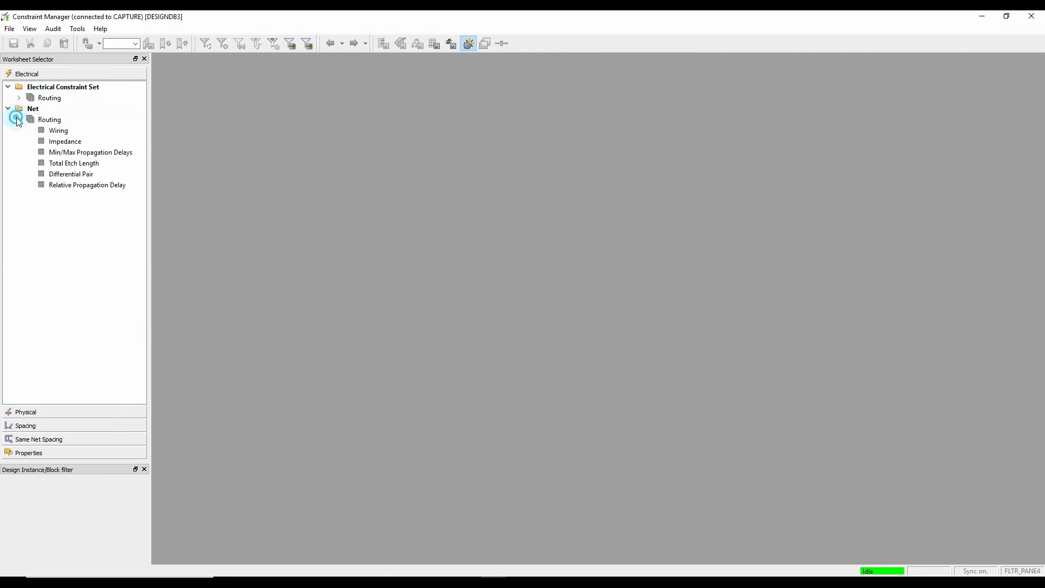
{"action": "left_click", "coordinate": [59, 185]}
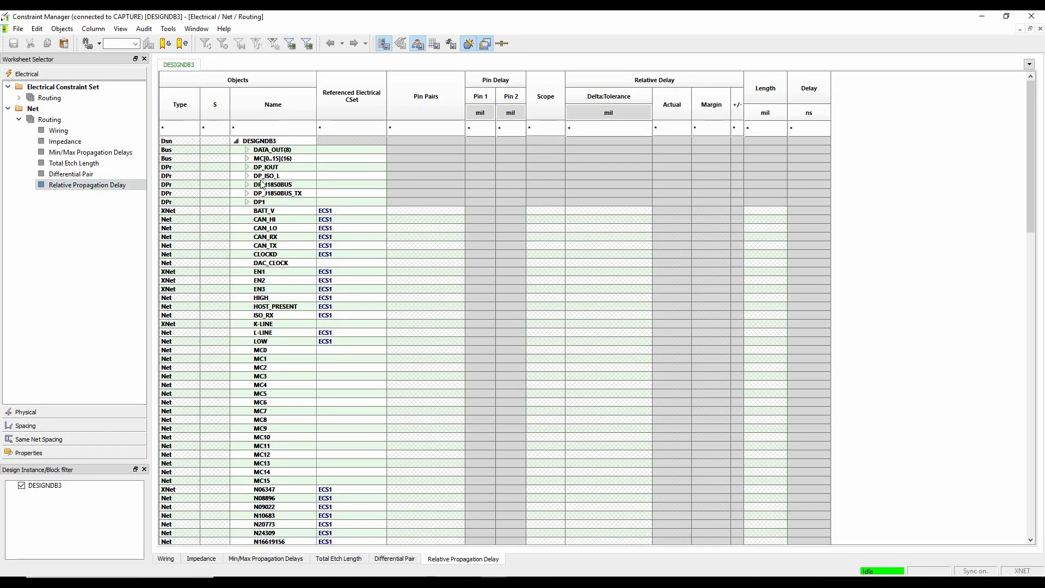
{"action": "left_click", "coordinate": [62, 142]}
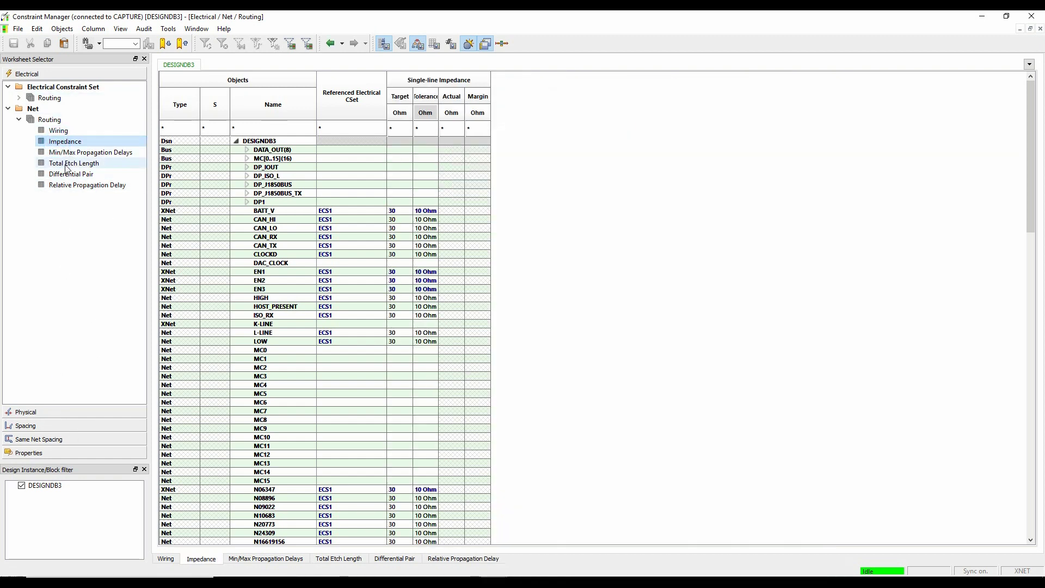
{"action": "left_click", "coordinate": [68, 162]}
{"action": "left_click", "coordinate": [68, 176]}
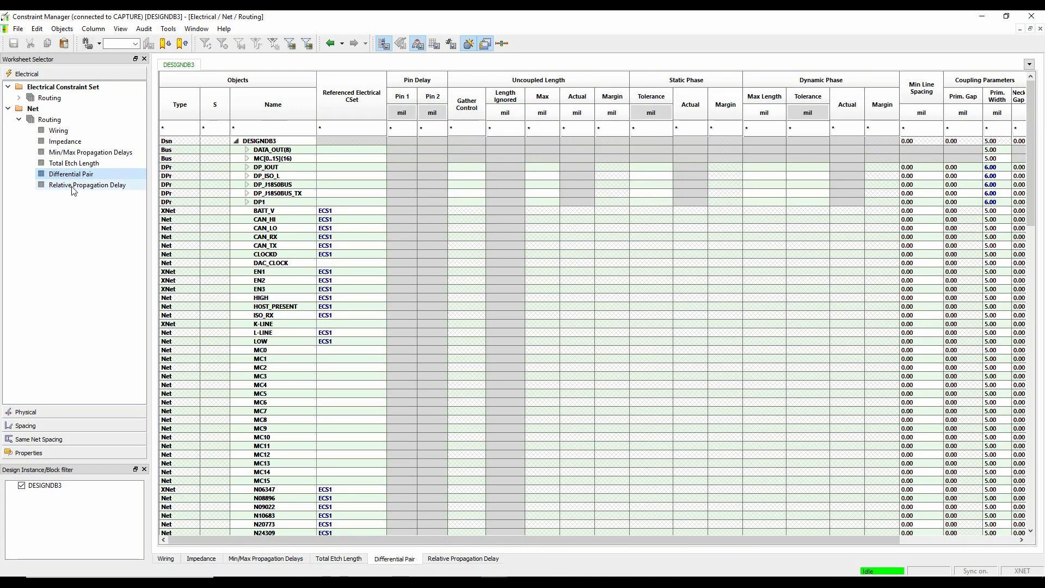
{"action": "left_click", "coordinate": [74, 186]}
Examine the physical constraint sets and the physical constraints assigned to the designdb3 nets across all layers.
{"action": "left_click", "coordinate": [33, 413]}
{"action": "left_click", "coordinate": [48, 113]}
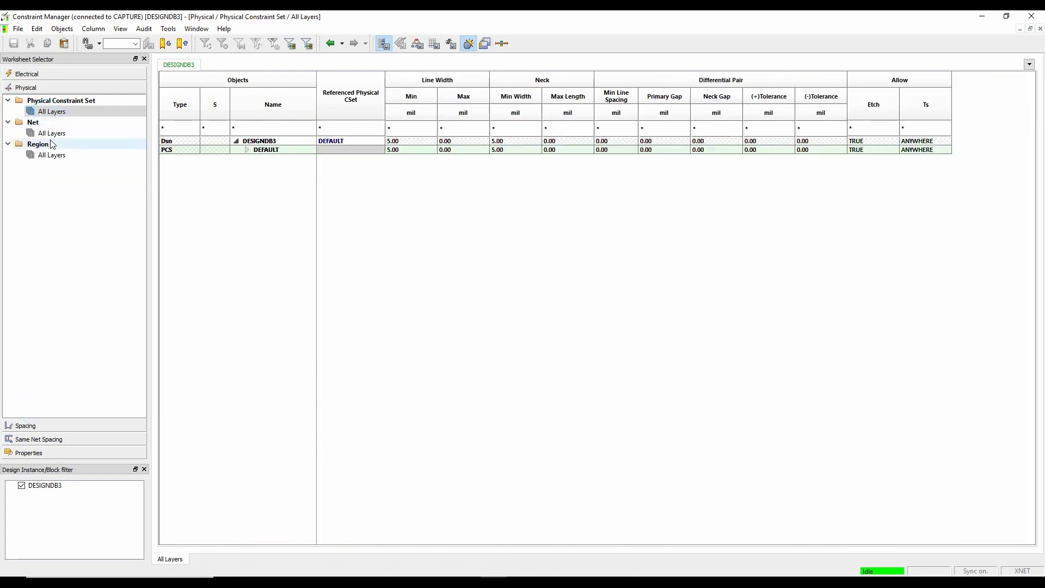
{"action": "left_click", "coordinate": [52, 133]}
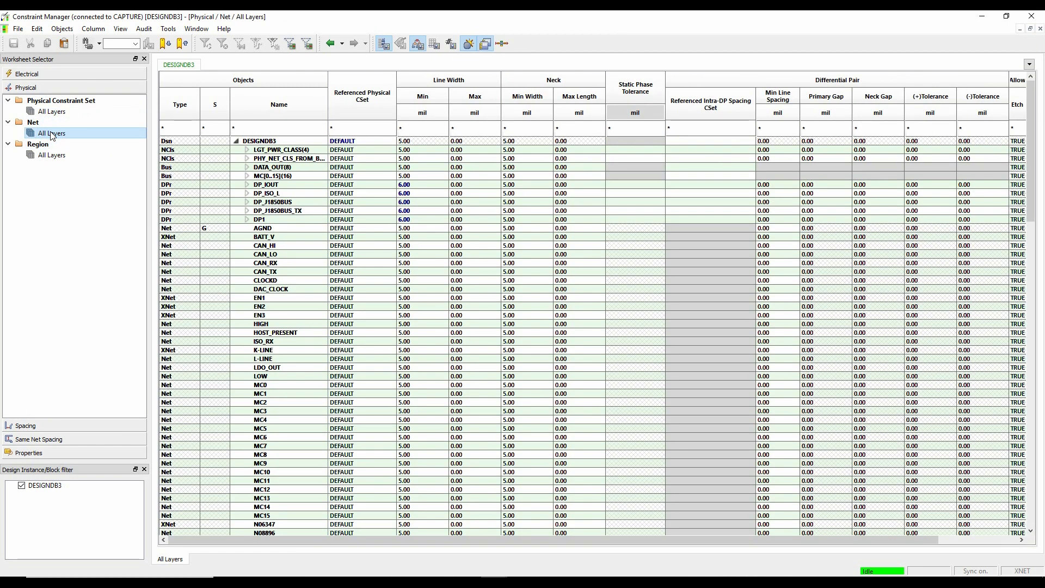